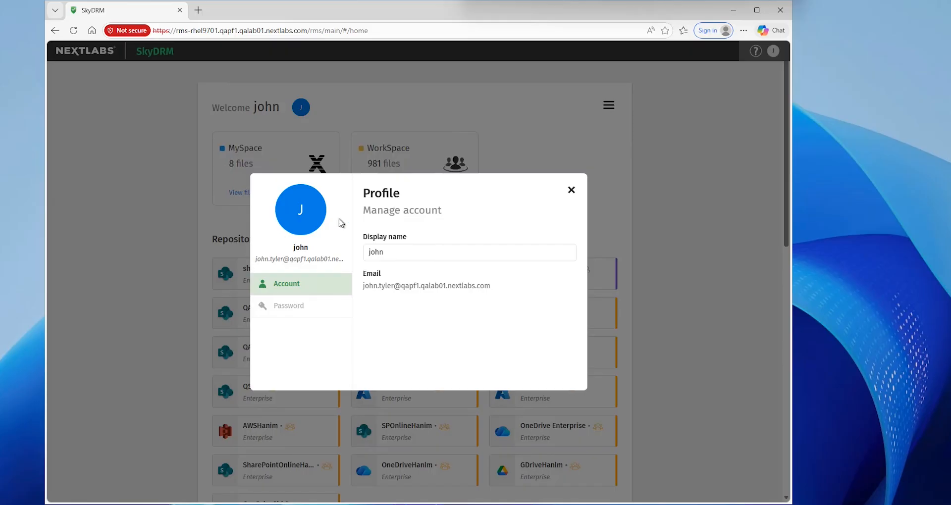
- Close the profile details and look over the repositories and projects on the home page
left_click(571, 191)
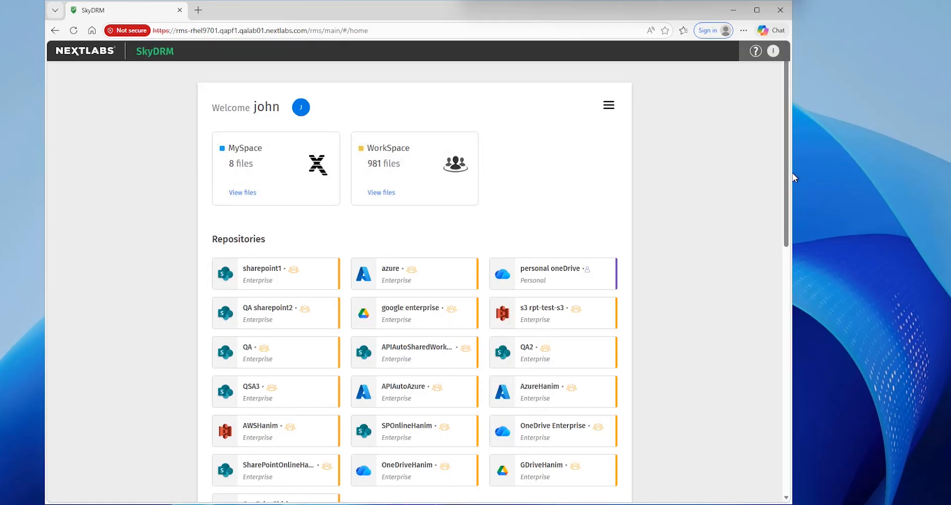
left_click_drag(789, 178, 795, 403)
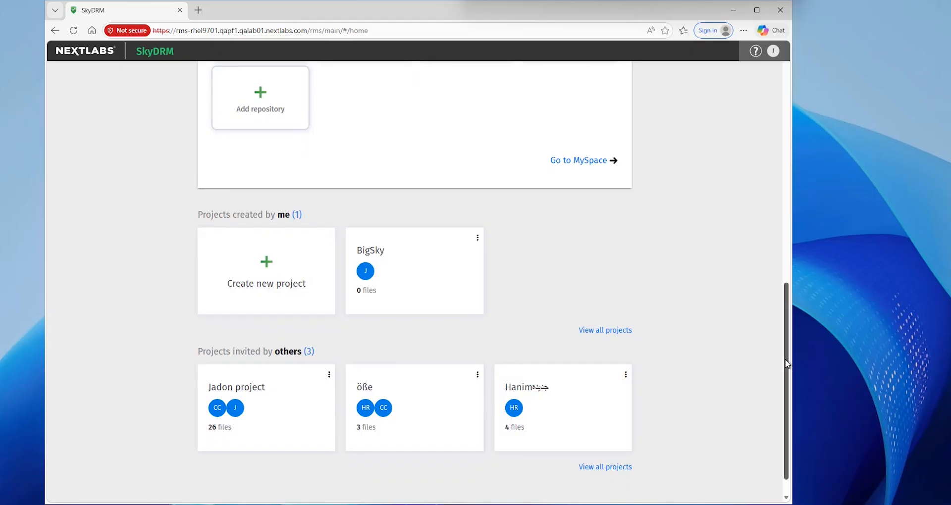
left_click_drag(788, 357, 788, 148)
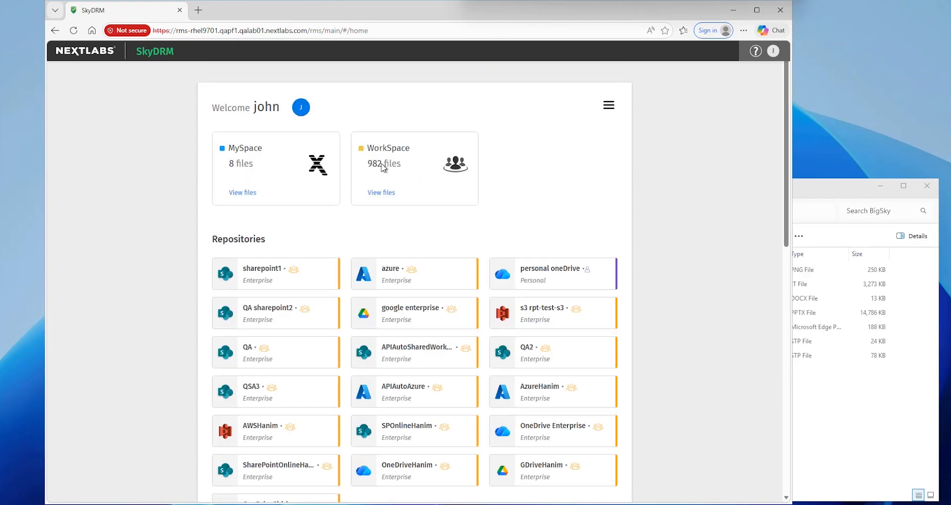
- Open the BigSky folder in WorkSpace and add all files from the local BigSky folder to it for protection
left_click(388, 193)
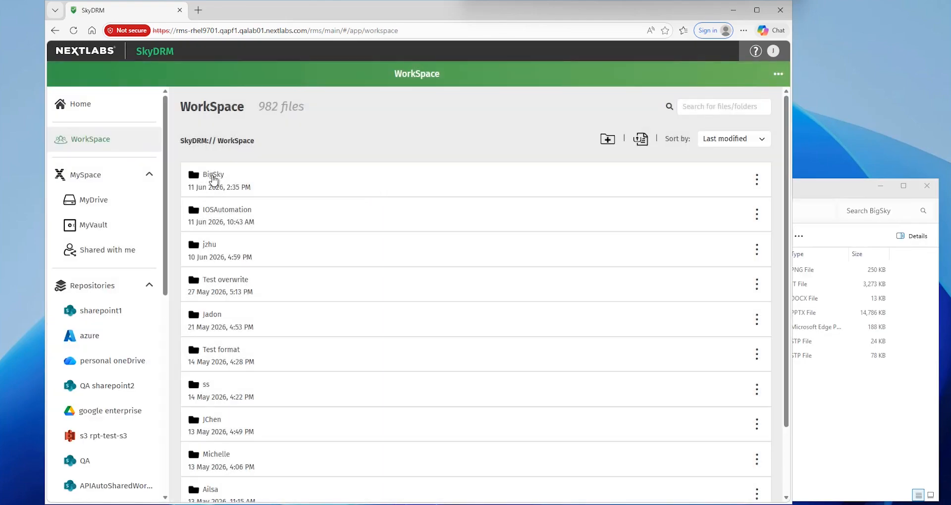
left_click(213, 180)
left_click(804, 318)
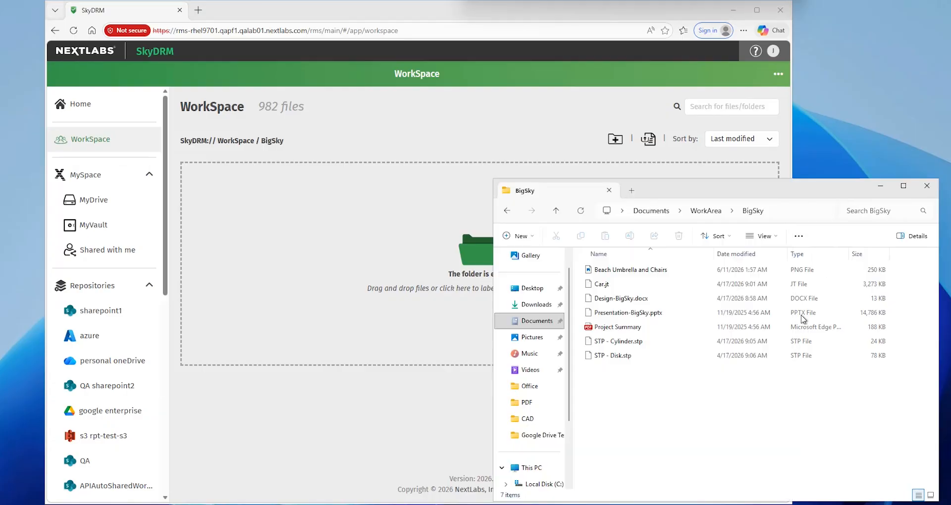
key("ctrl+a")
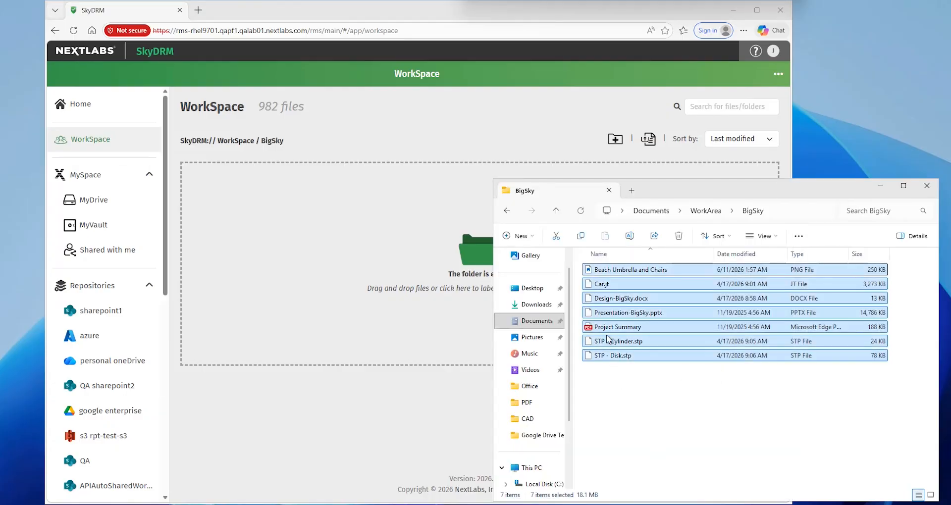
left_click_drag(292, 291, 289, 292)
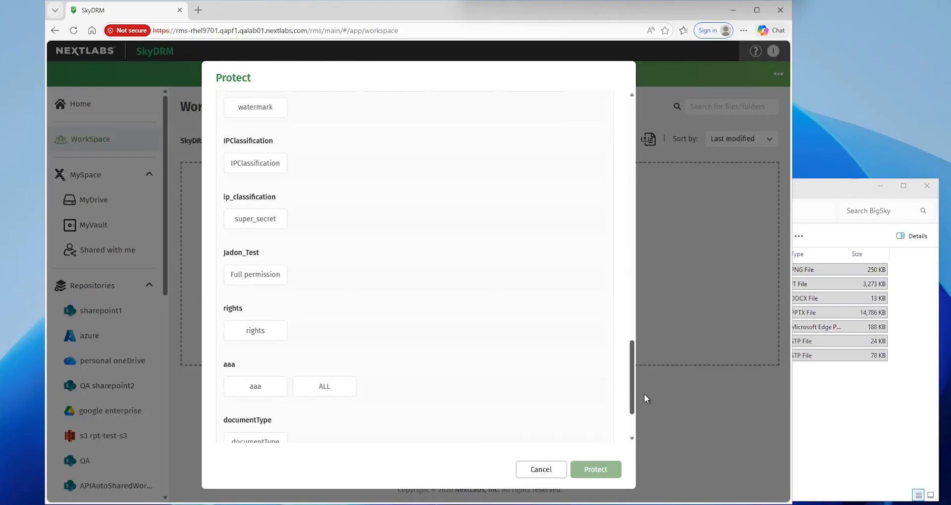
- Label the added files with the Classification value Confidential and protect them
scroll(649, 418, "down", 2)
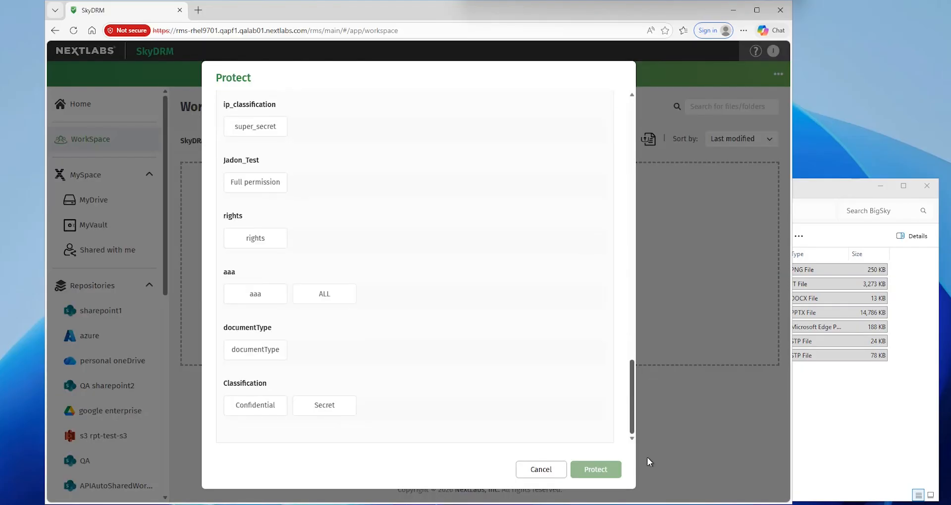
left_click(264, 412)
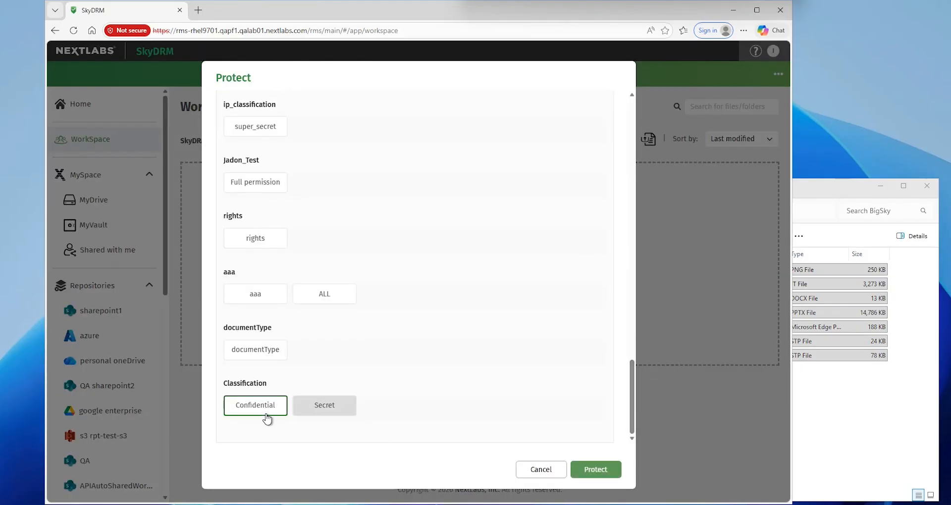
left_click(596, 470)
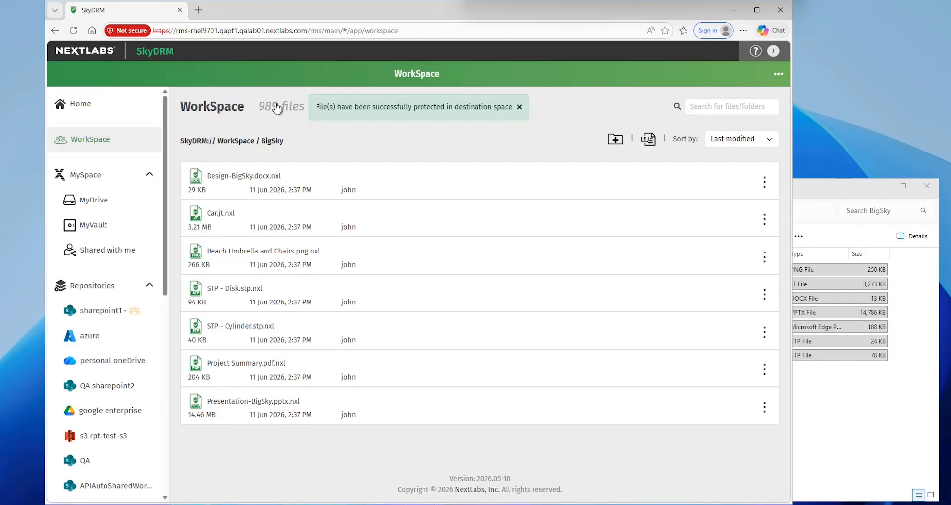
- Check the permission details of the protected Design-BigSky.docx.nxl, Presentation-BigSky.pptx.nxl and Car.jt.nxl files, closing them when done
left_click(765, 184)
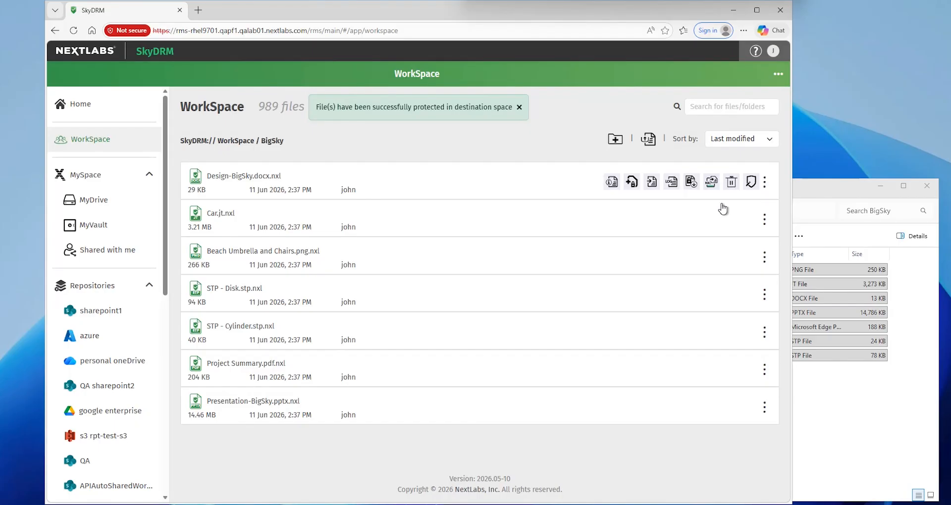
left_click(612, 182)
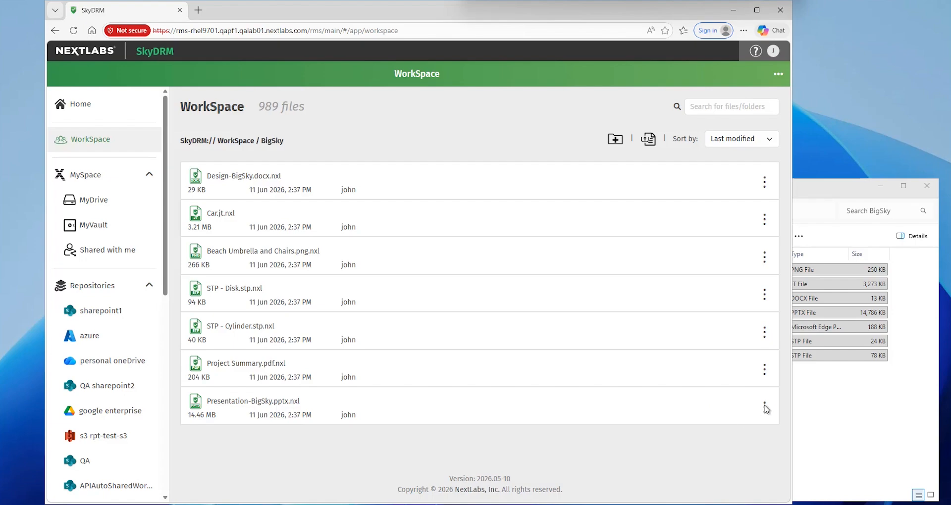
left_click(765, 408)
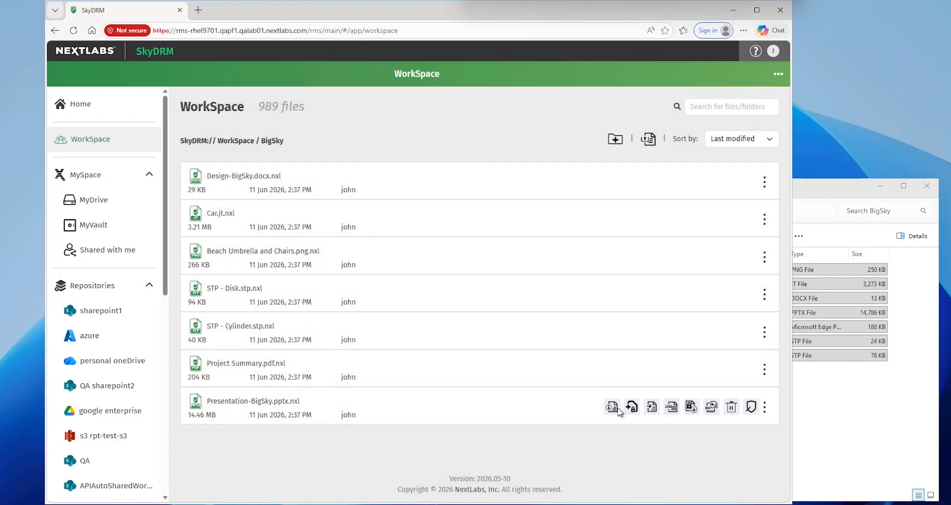
left_click(612, 408)
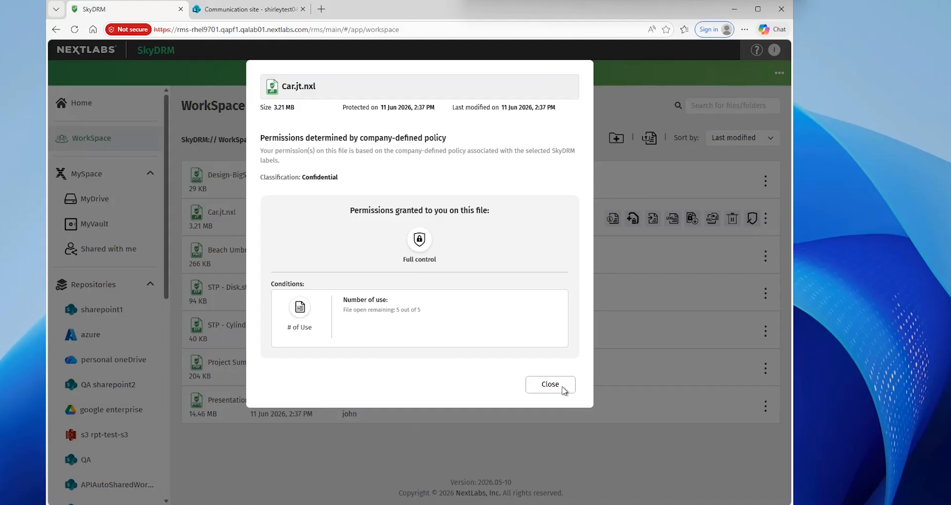
left_click(546, 393)
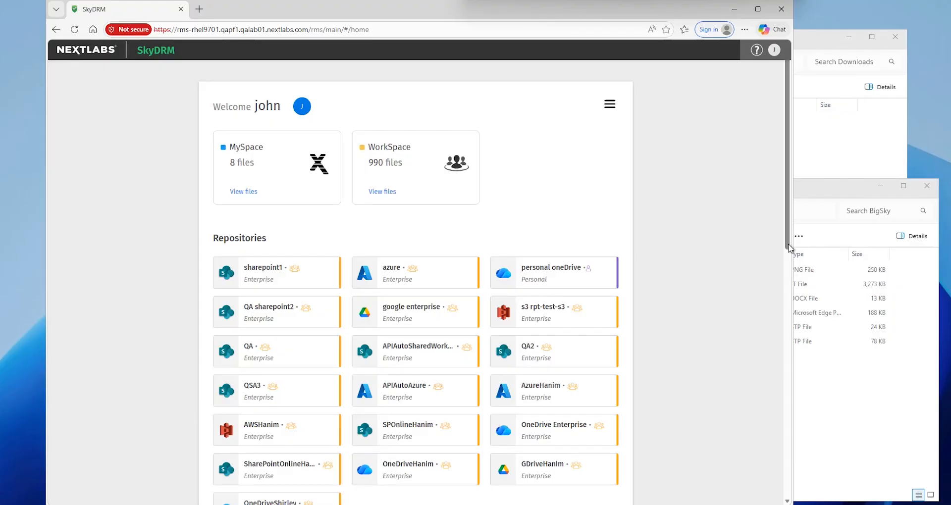
- Start a Protect operation from the home page with all files in the local BigSky folder, from Beach Umbrella and Chairs.png to STP - Disk.stp
scroll(791, 277, "down", 2)
scroll(792, 278, "down", 3)
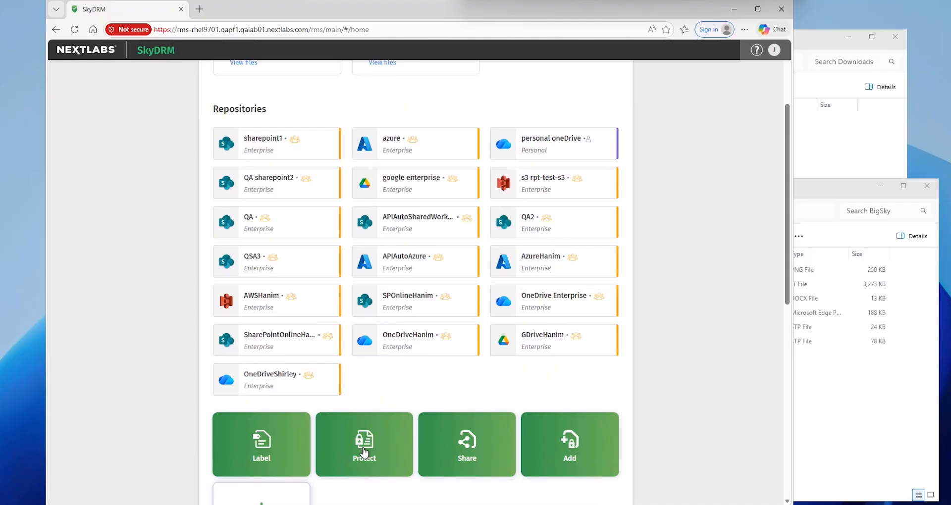
left_click(364, 452)
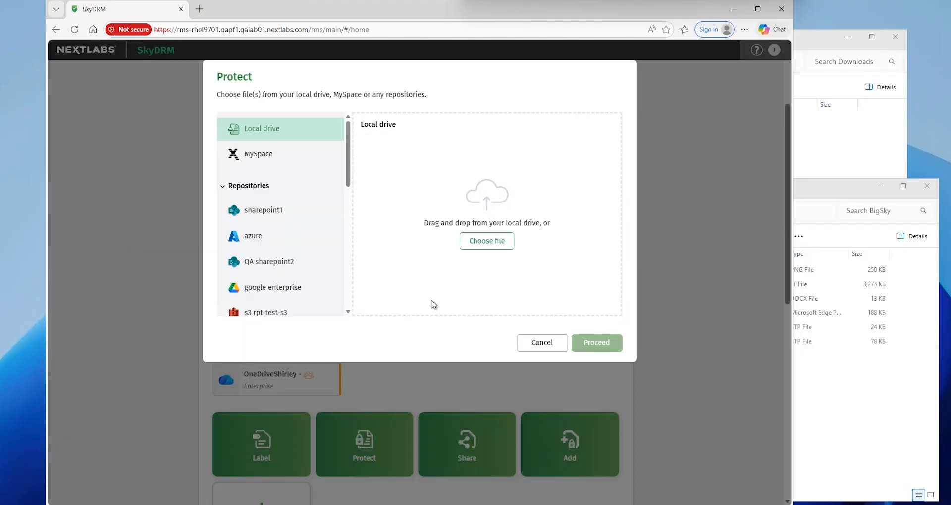
left_click(499, 249)
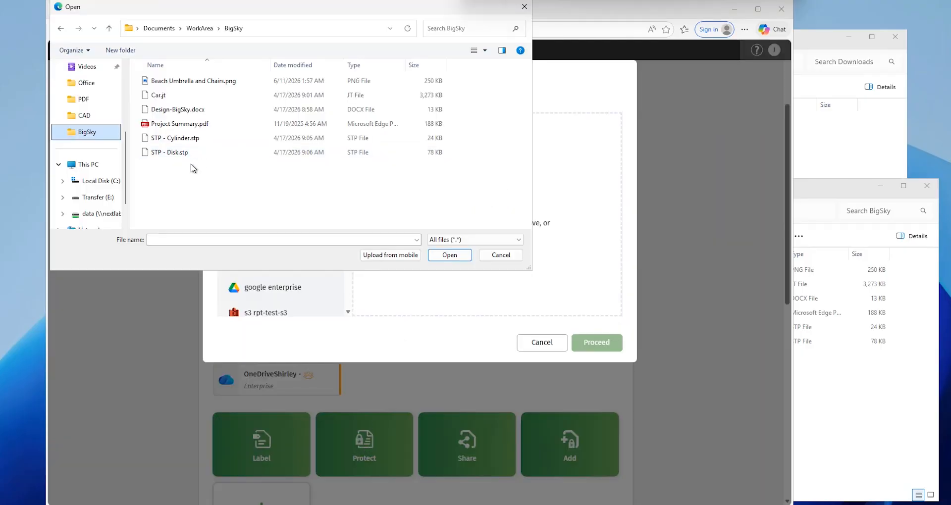
left_click(187, 83)
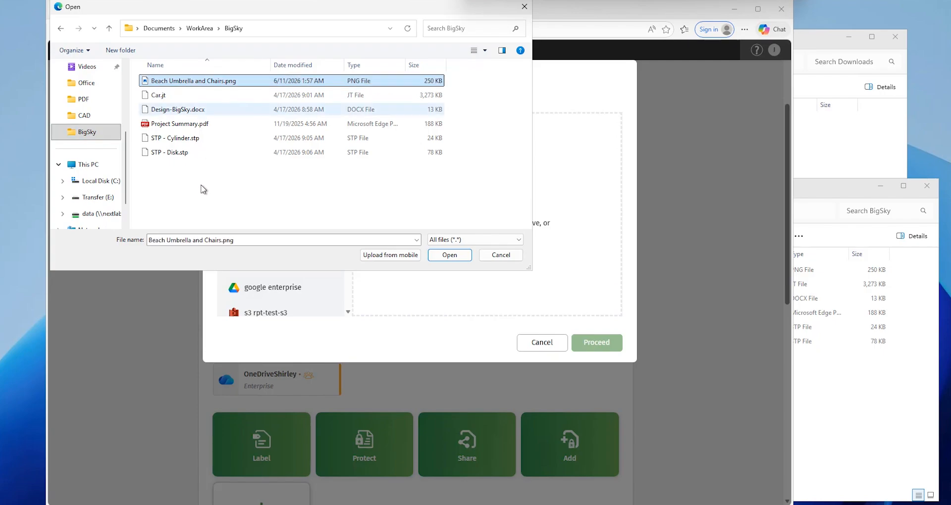
left_click(181, 153, "shift")
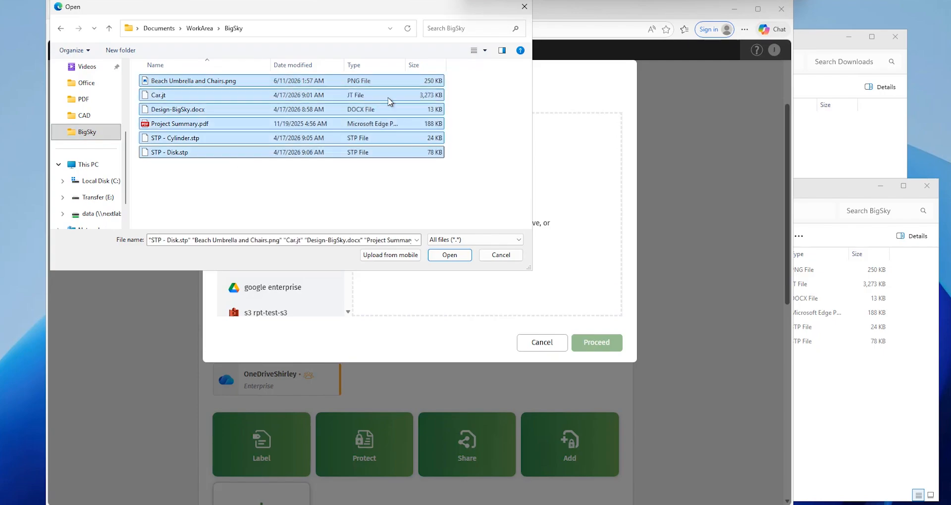
left_click_drag(449, 11, 471, 43)
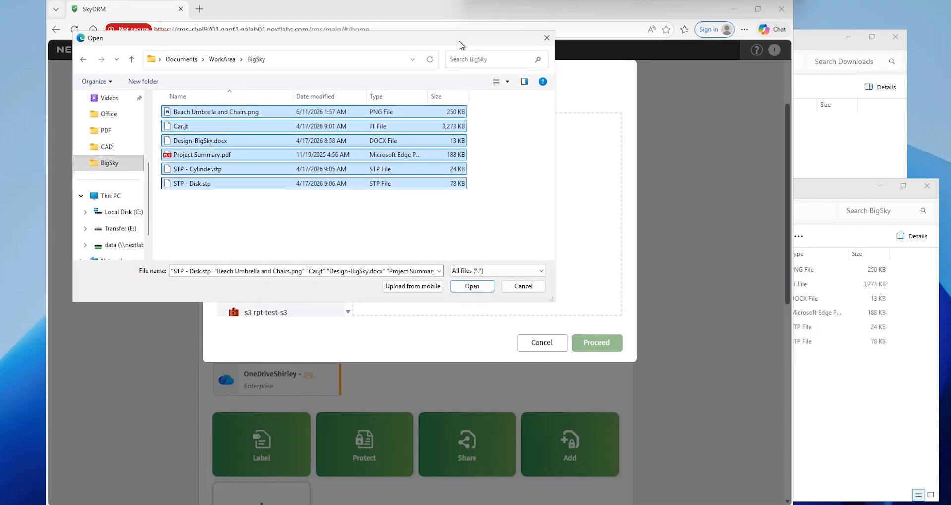
left_click(478, 288)
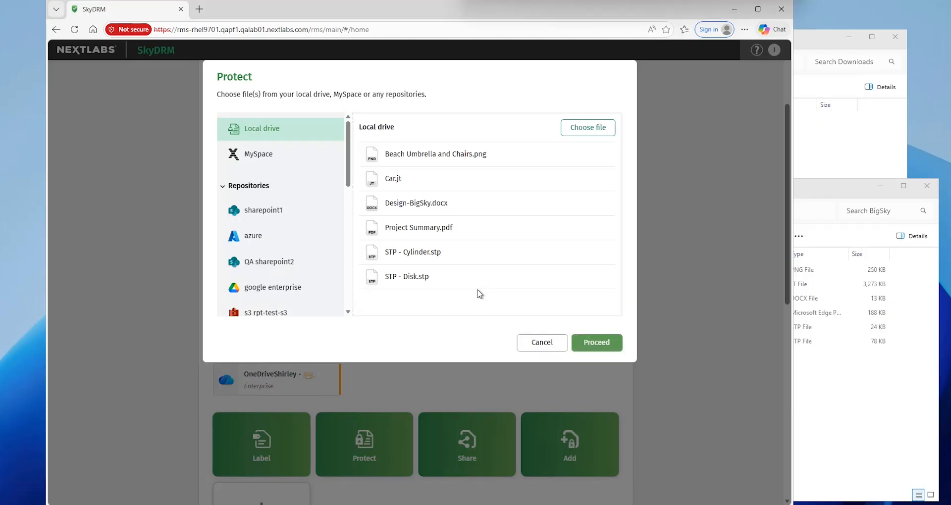
left_click(599, 339)
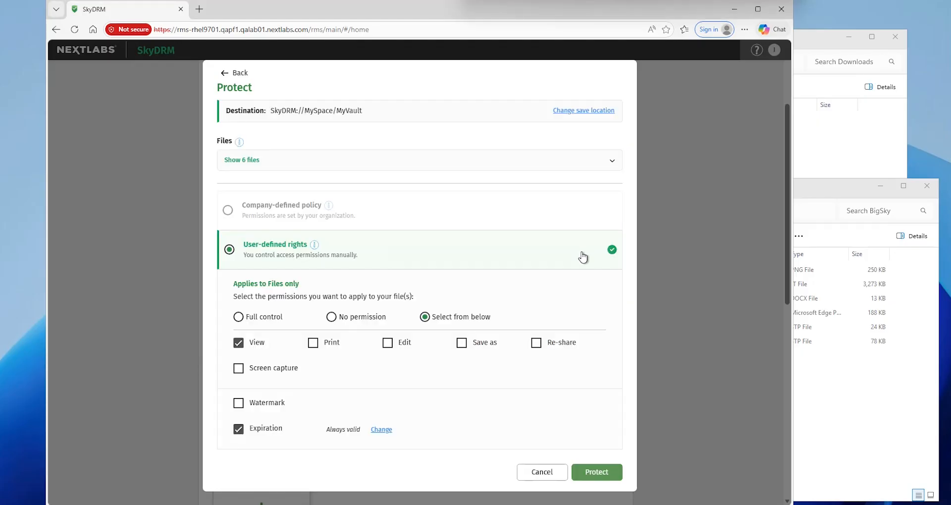
- Change the save location of the protected files to the Downloads folder
left_click(583, 111)
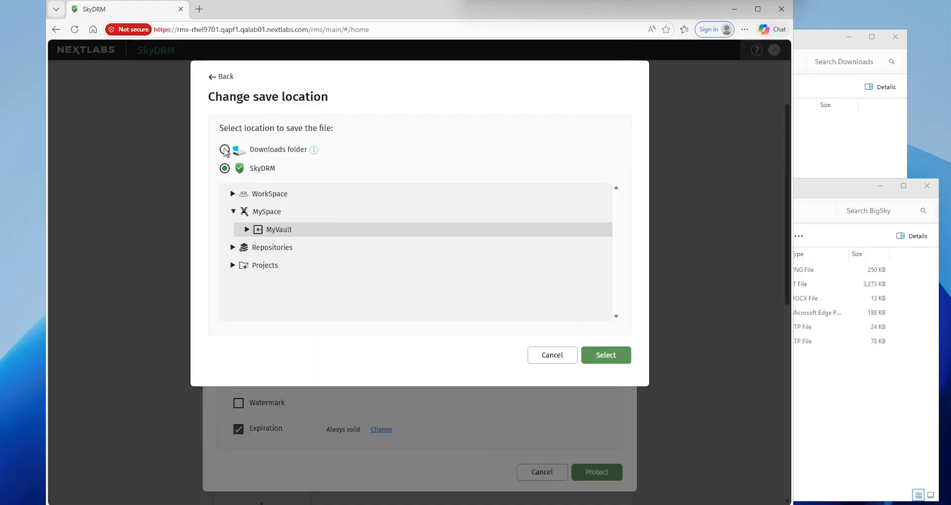
left_click(224, 150)
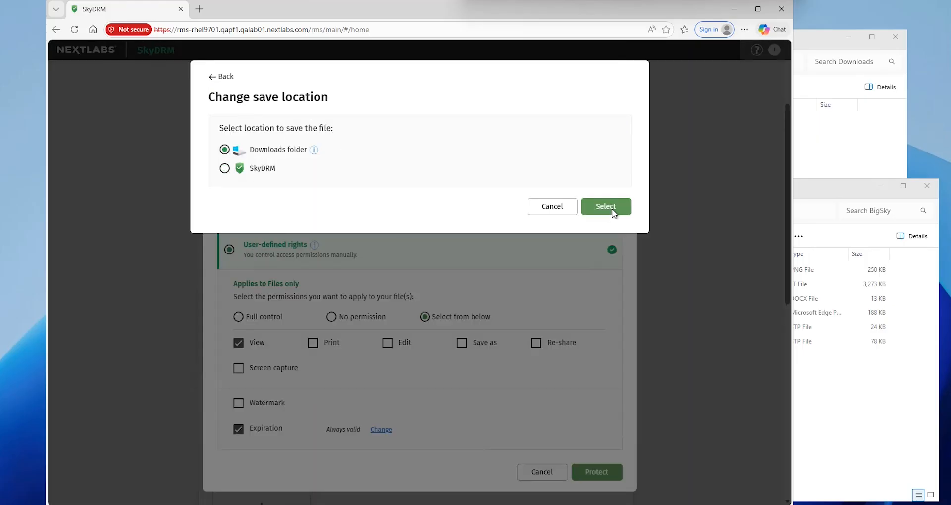
left_click(612, 210)
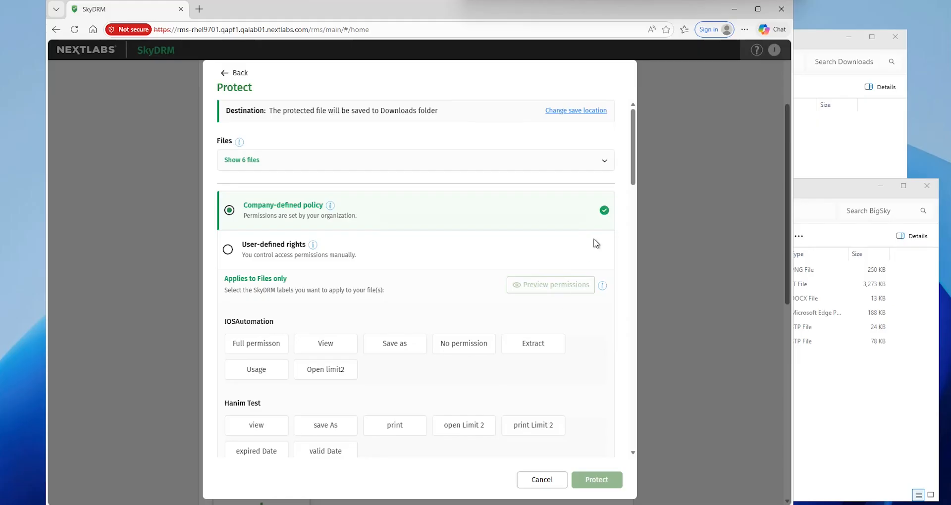
- Label the files with the Classification value Secret under the company-defined policy, protect them and dismiss the browser's download list
scroll(638, 387, "down", 15)
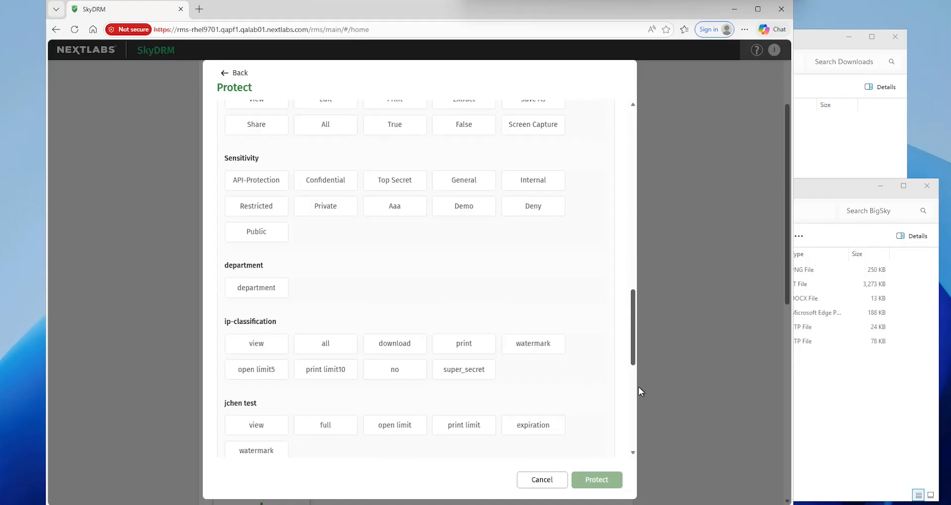
scroll(624, 450, "down", 5)
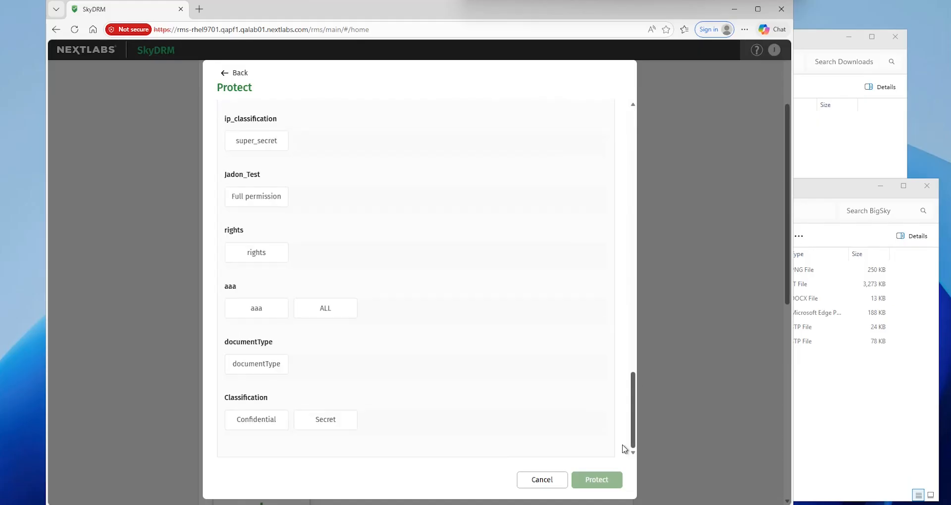
left_click(333, 425)
left_click(598, 481)
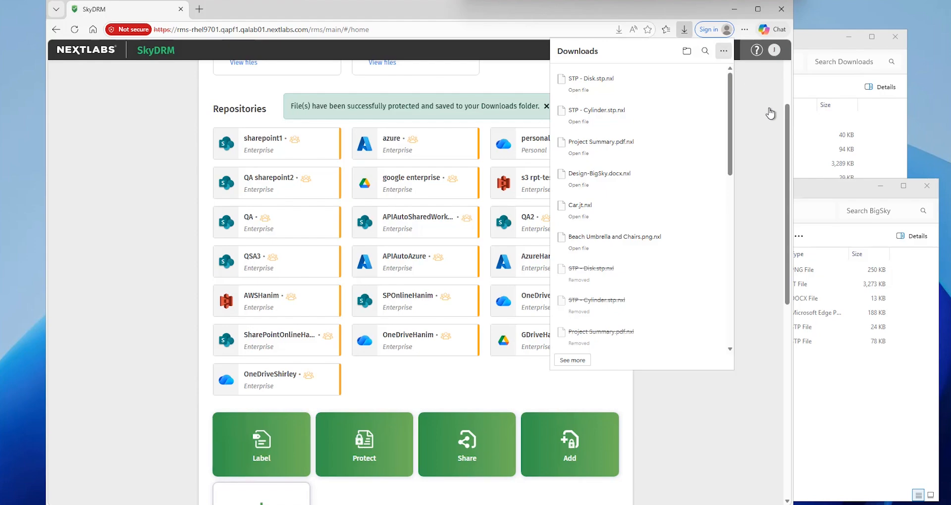
left_click(808, 47)
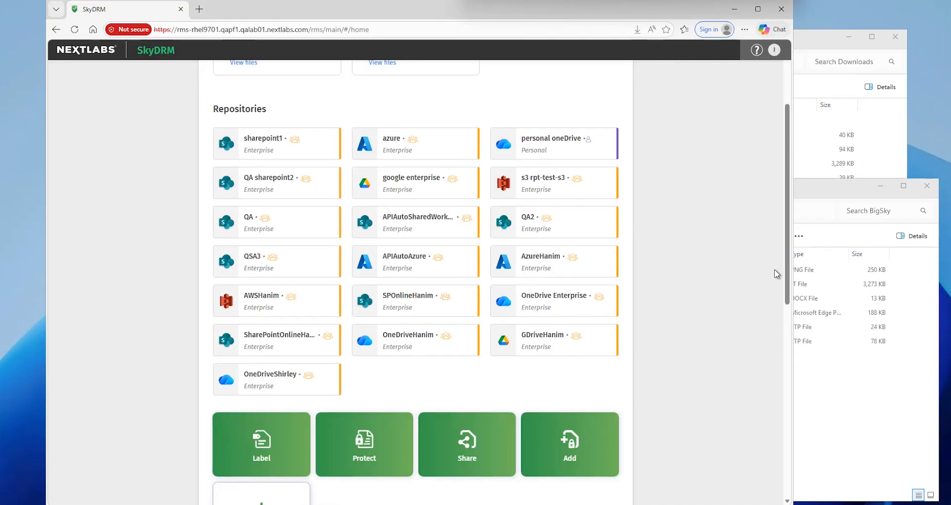
- View the protected STP - Cylinder.stp.nxl from the local Downloads folder, opening it from the home page, and close its viewer
scroll(792, 246, "up", 3)
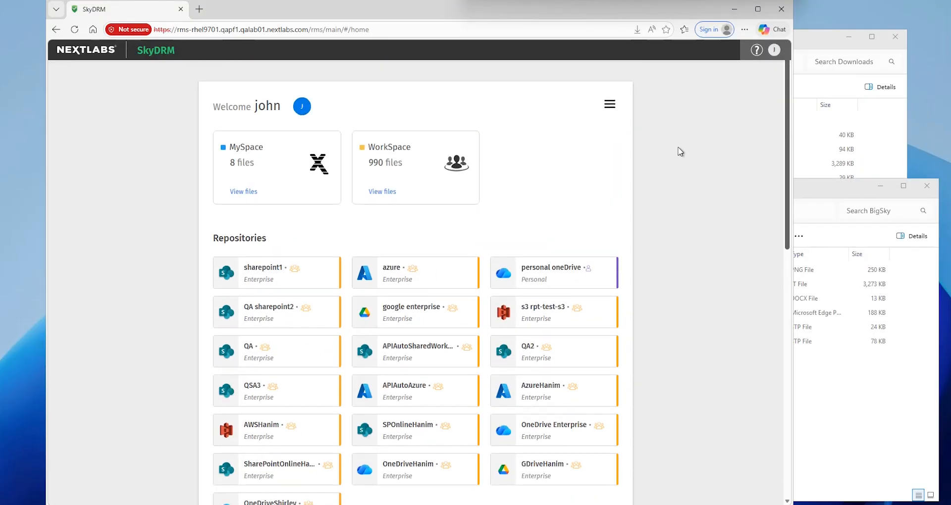
left_click(611, 106)
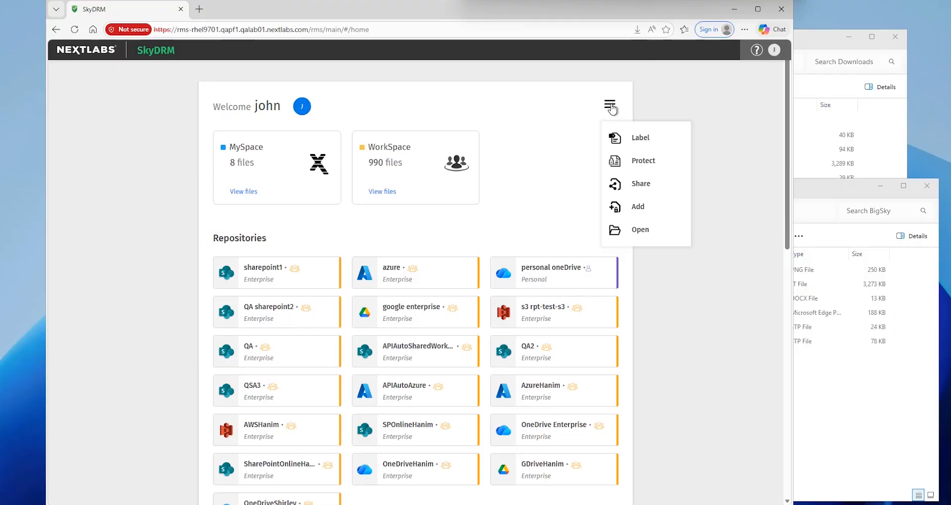
left_click(640, 230)
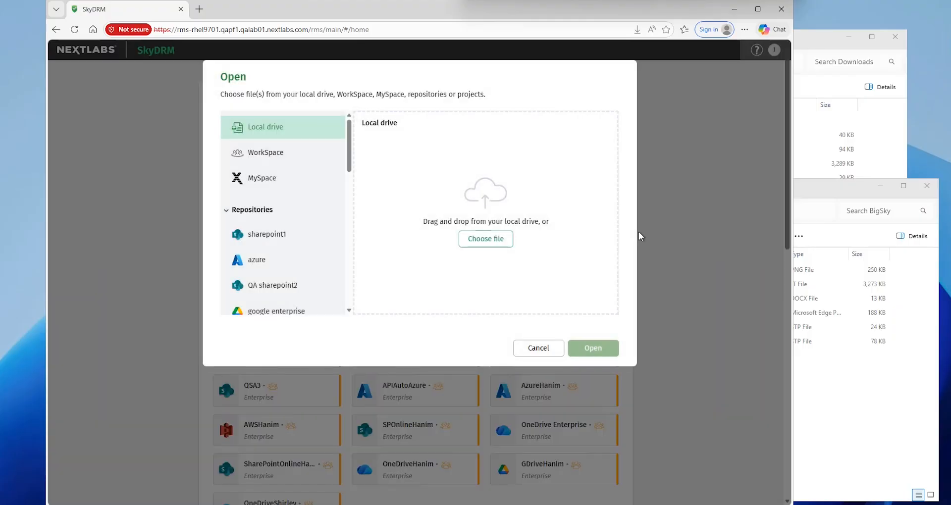
left_click(494, 239)
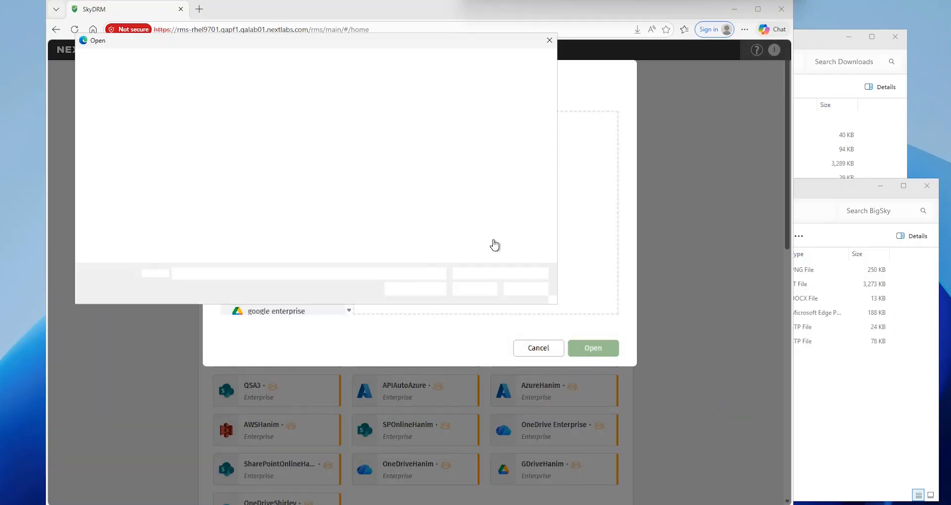
double_click(200, 146)
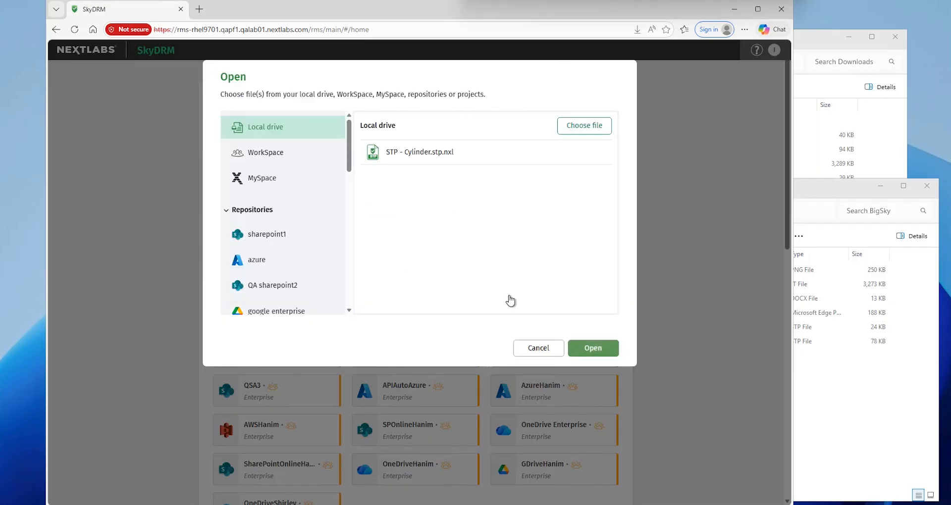
left_click(606, 347)
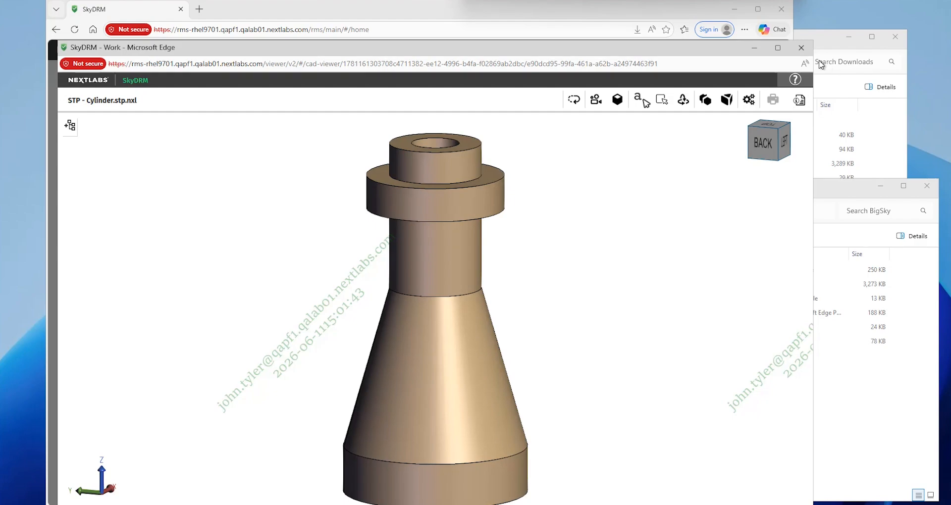
left_click(804, 49)
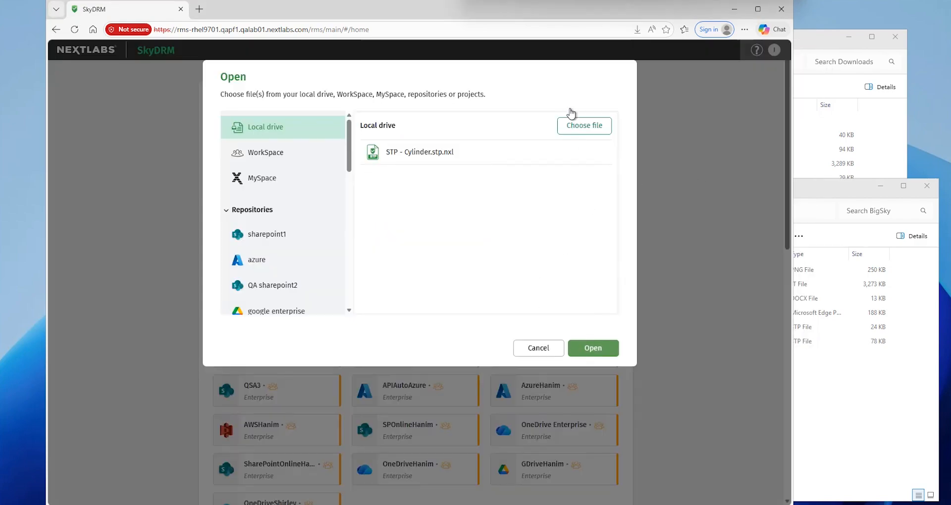
- View the protected Car.jt.nxl from the local Downloads folder, rotate the car model, and close the viewer and the file selection
left_click(588, 130)
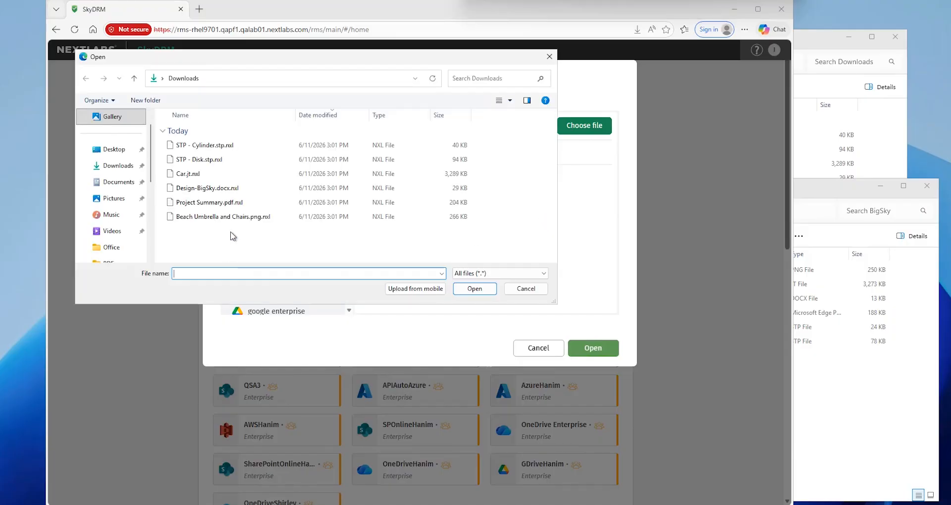
double_click(188, 174)
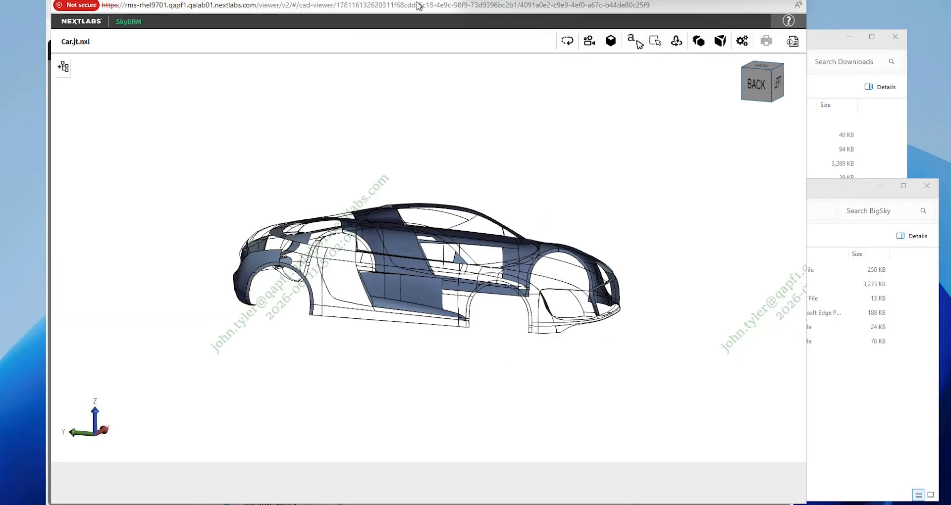
mouse_move(419, 5)
left_mouse_down()
mouse_move(420, 52)
mouse_move(436, 10)
left_mouse_up()
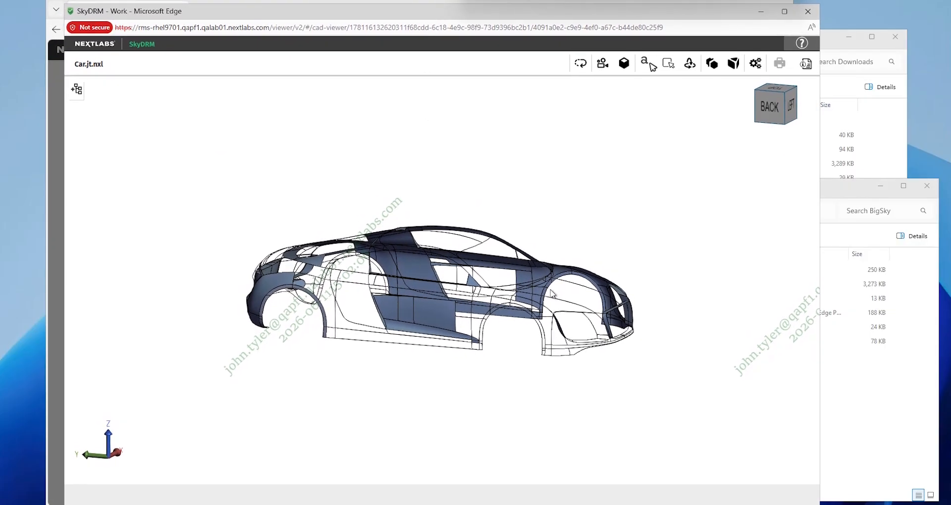
left_click_drag(552, 293, 522, 302)
left_click_drag(504, 249, 608, 265)
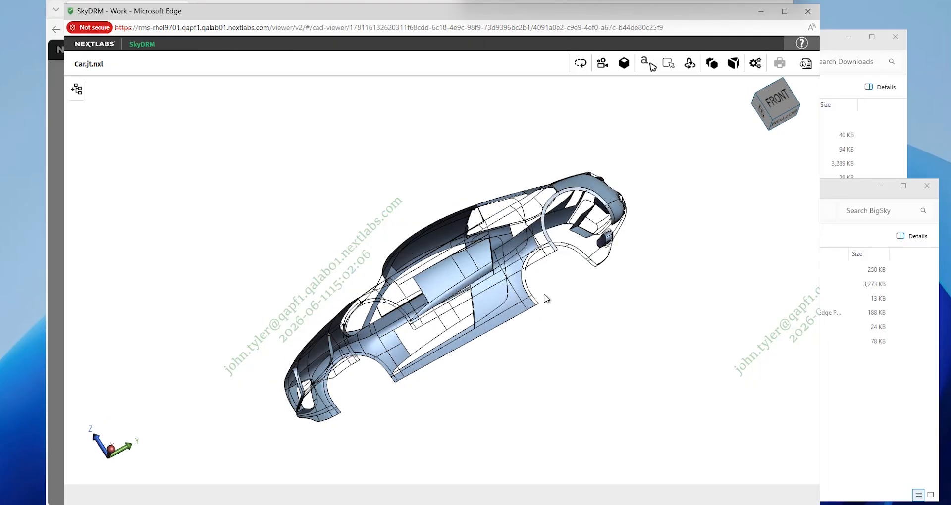
left_click_drag(547, 298, 563, 267)
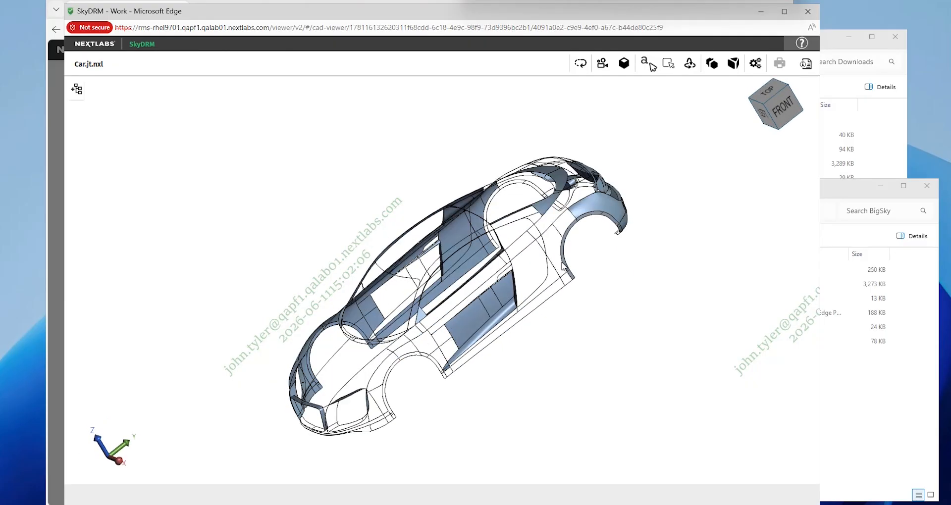
left_click(808, 10)
left_click(546, 349)
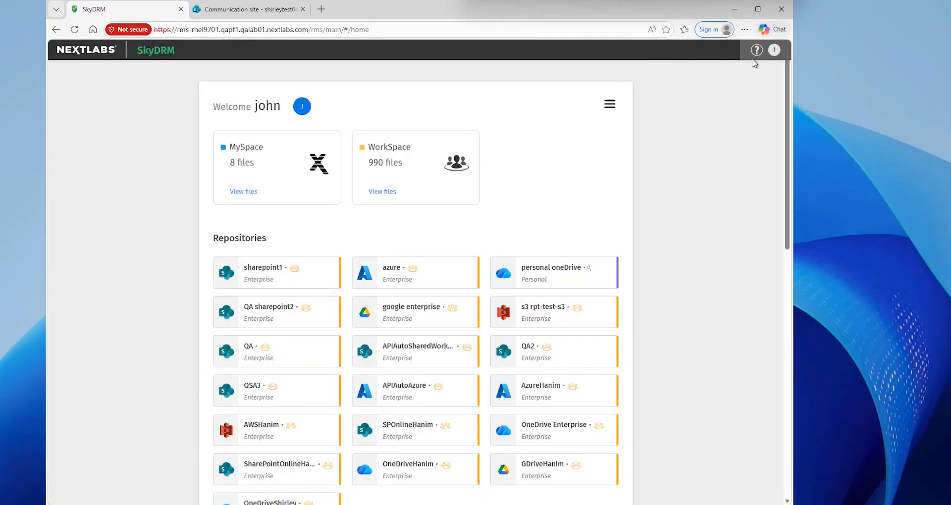
- Start a Protect operation with all files in the BigSky folder of the sharepoint1 repository and proceed to the label selection
left_click(611, 106)
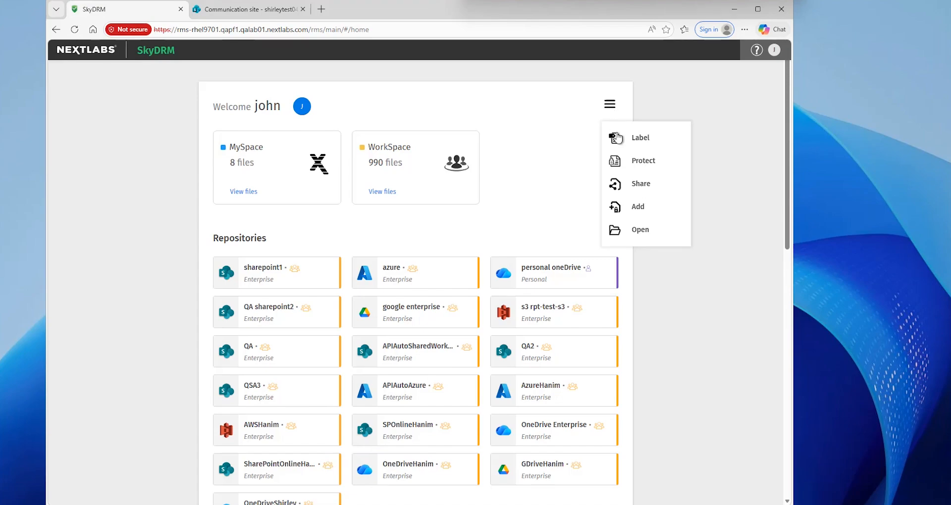
left_click(642, 169)
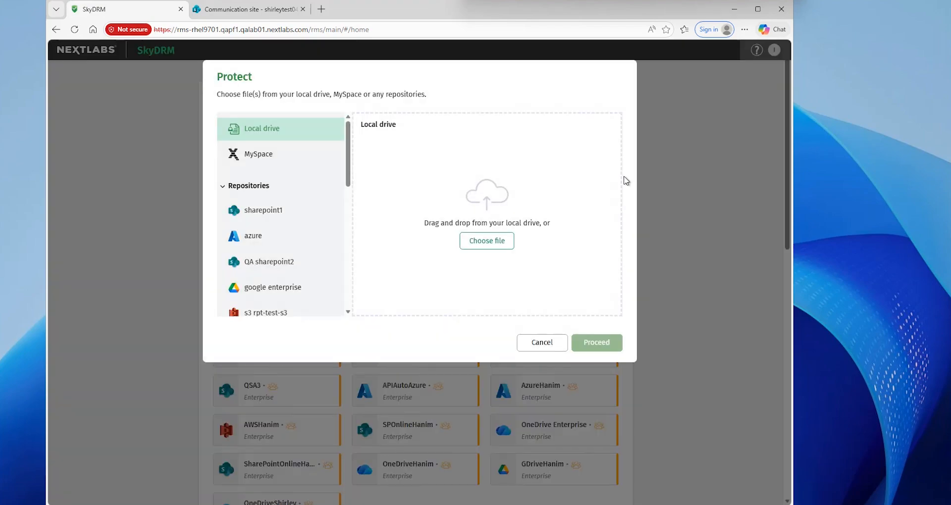
left_click(271, 212)
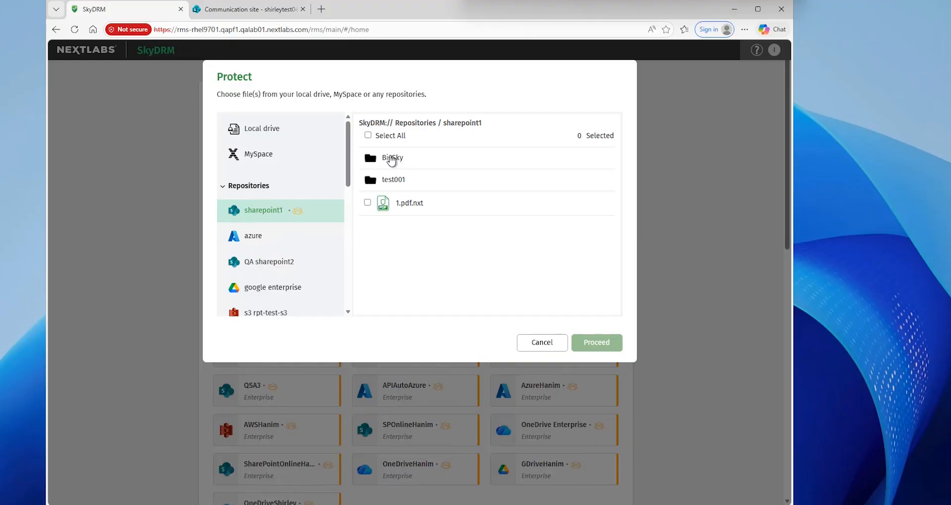
left_click(391, 159)
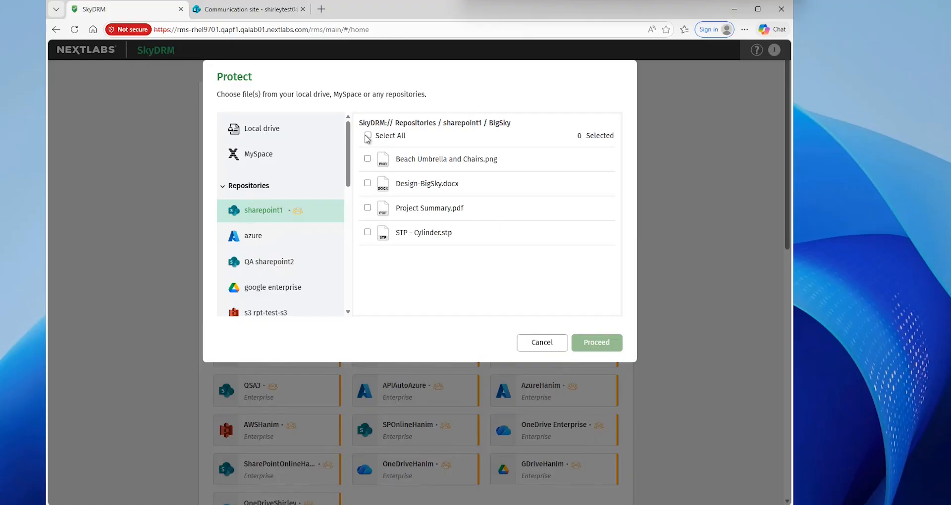
left_click(368, 136)
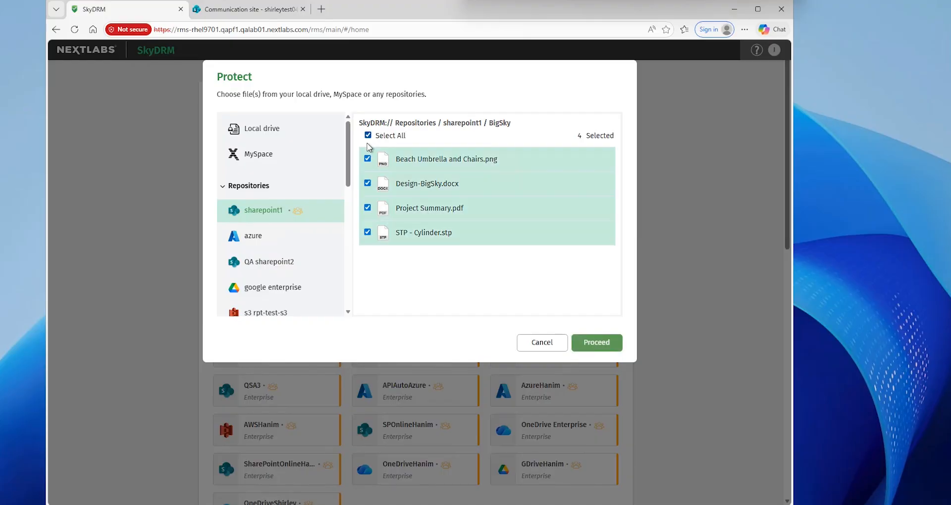
left_click(609, 350)
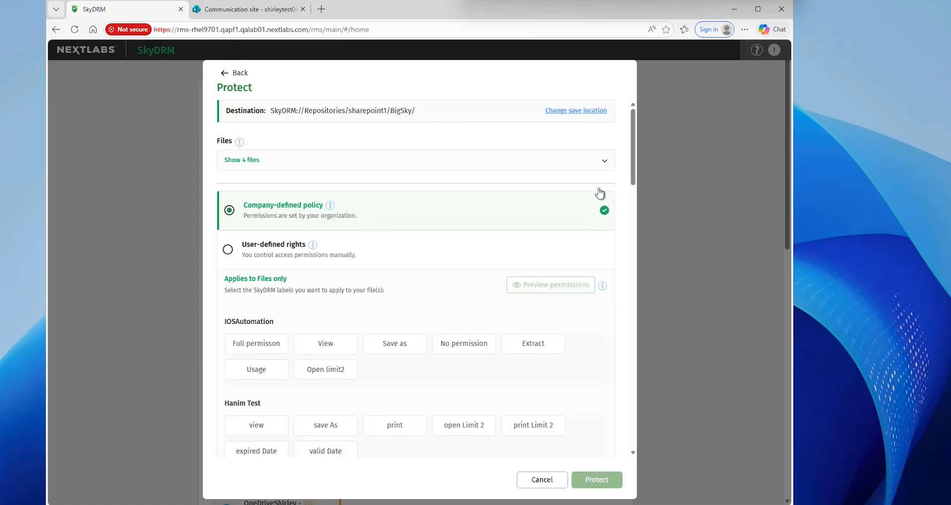
- Review the list of chosen files, label them with the Classification value Confidential under the company-defined policy and protect them
left_click(605, 163)
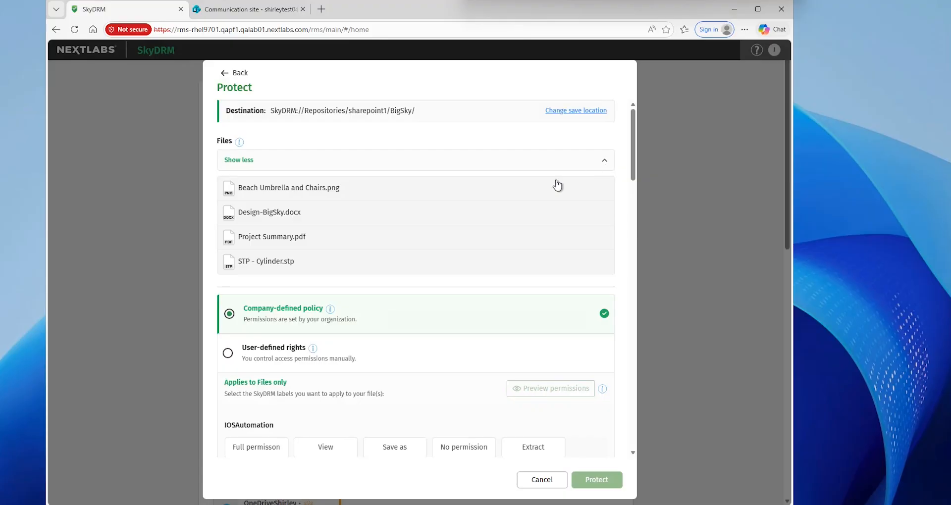
left_click(605, 165)
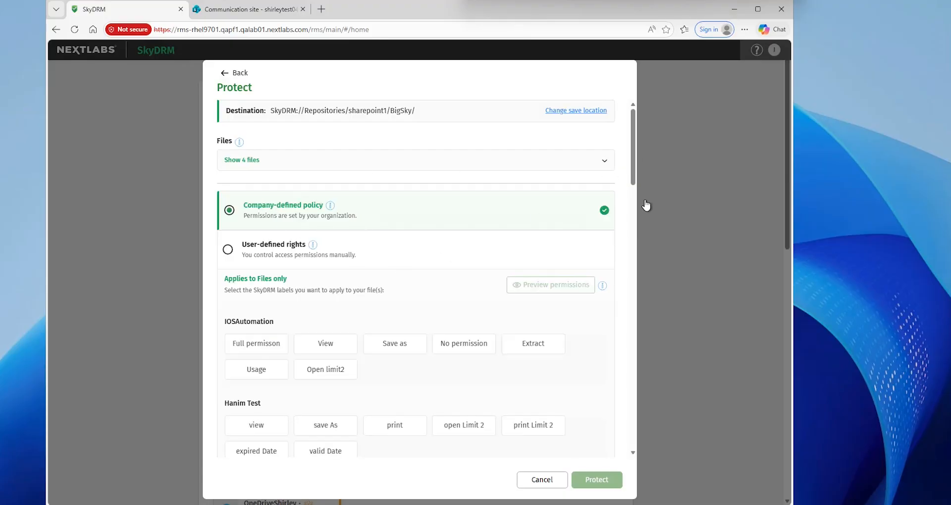
scroll(643, 228, "down", 15)
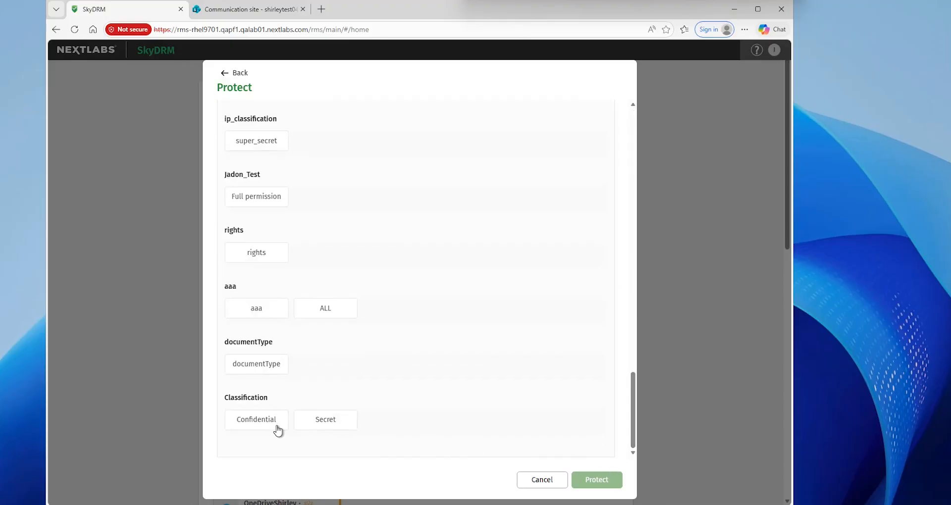
left_click(276, 429)
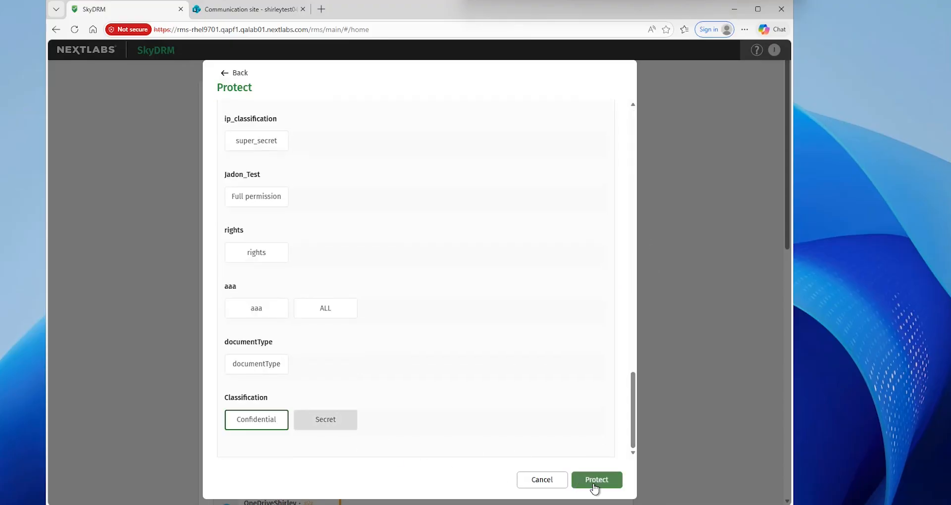
left_click(594, 483)
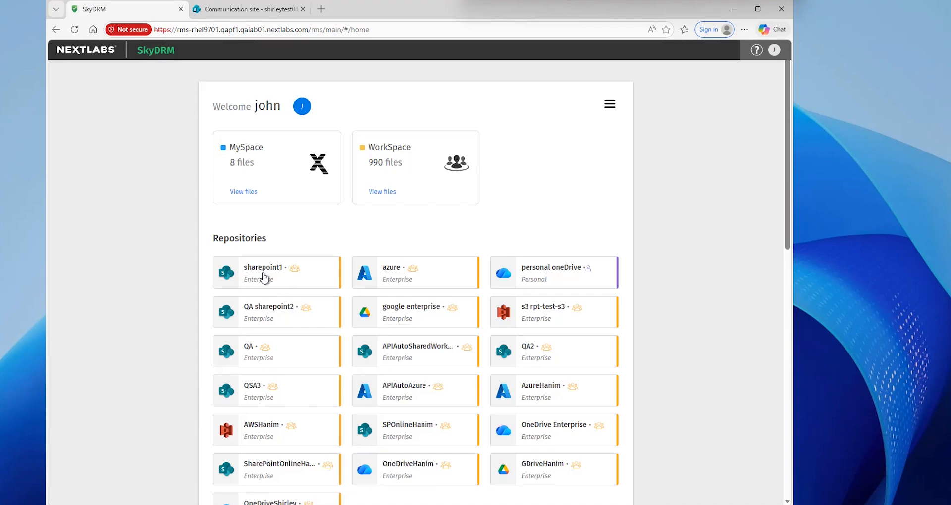
- Check the permission details of the protected STP - Cylinder.stp.nxl in the sharepoint1 BigSky folder, closing them when done
left_click(262, 274)
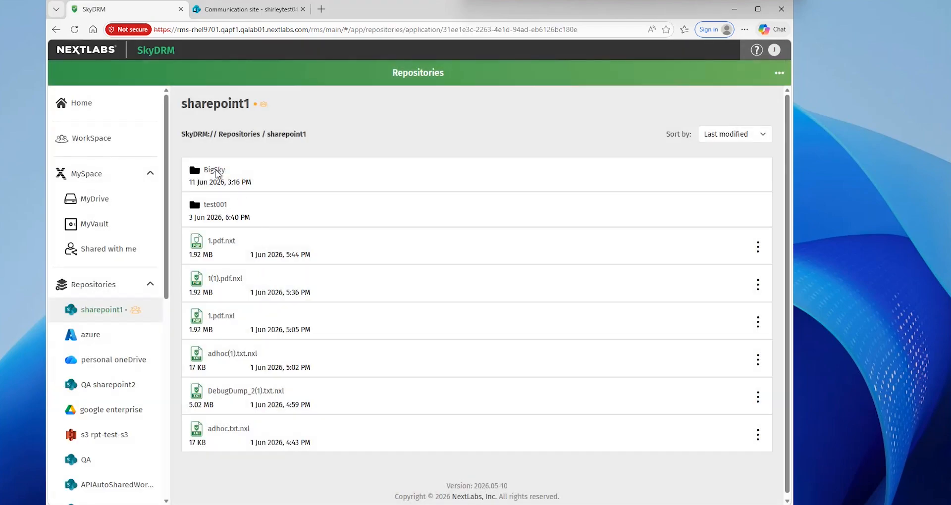
left_click(217, 174)
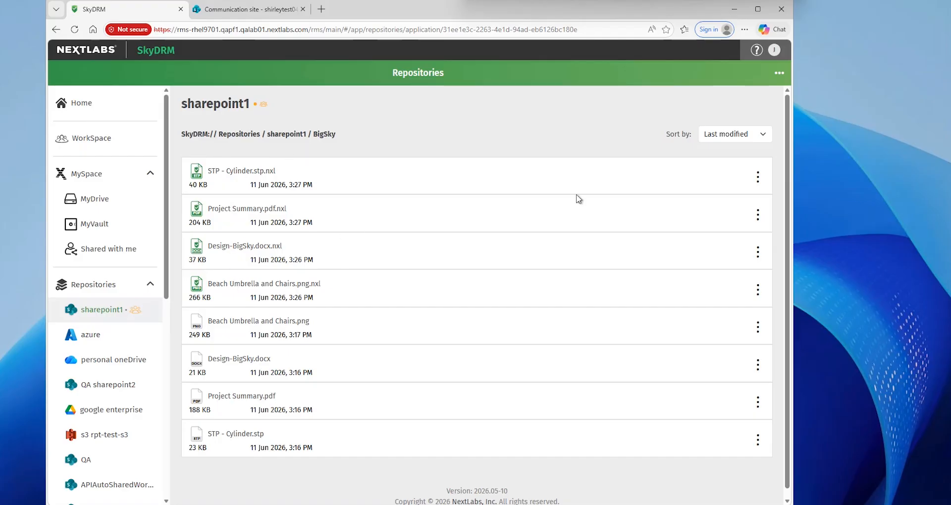
left_click(759, 177)
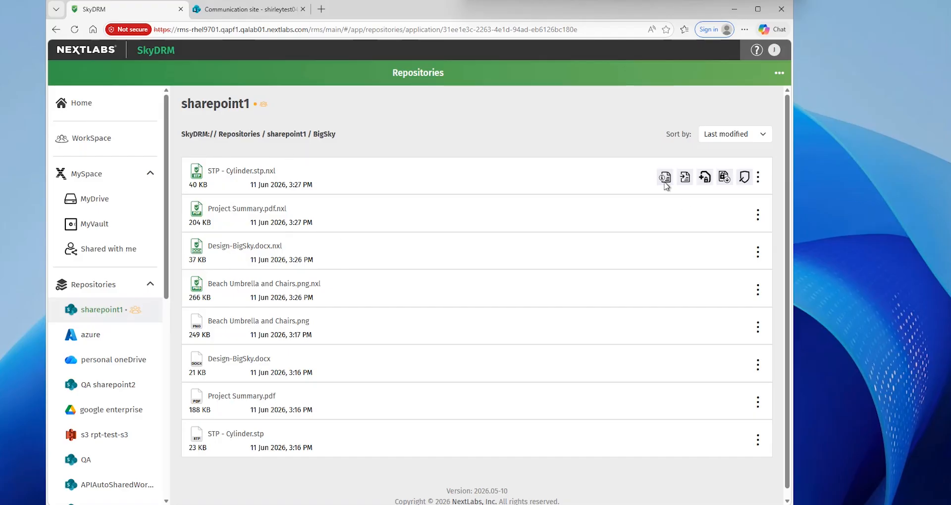
left_click(664, 176)
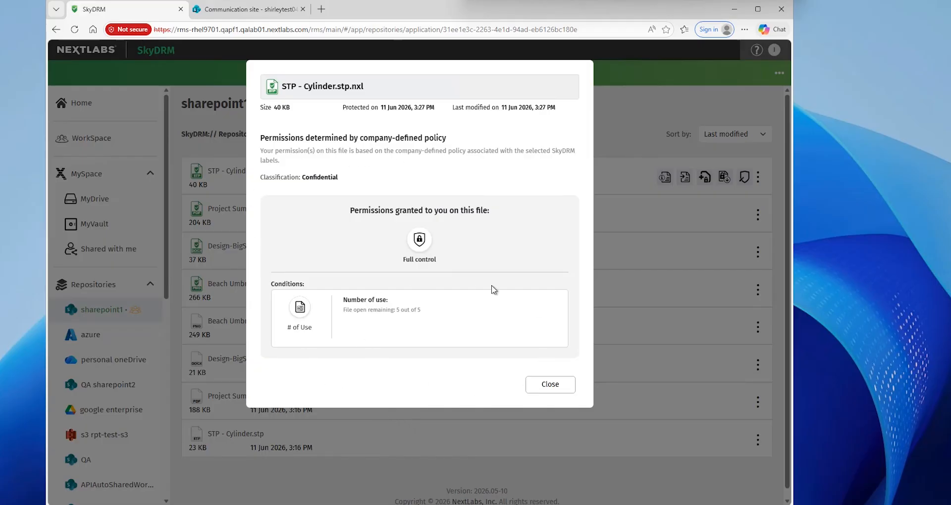
left_click(562, 385)
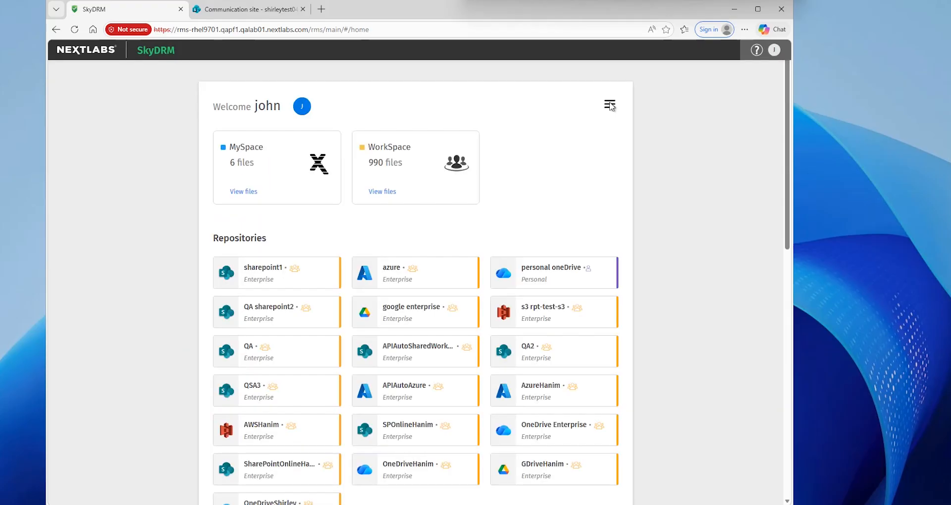
- Start a Protect operation with all files from the local Documents > WorkArea > BigSky folder and proceed to the rights selection
left_click(610, 106)
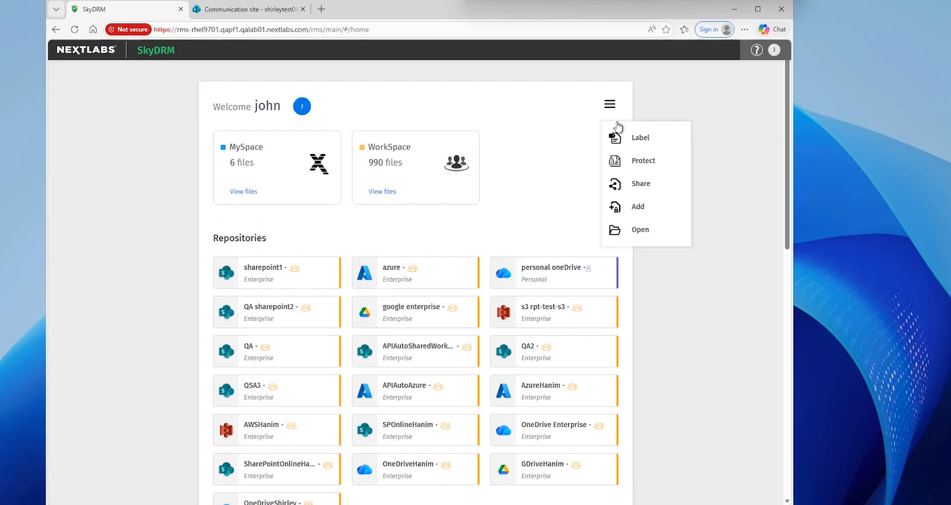
left_click(644, 163)
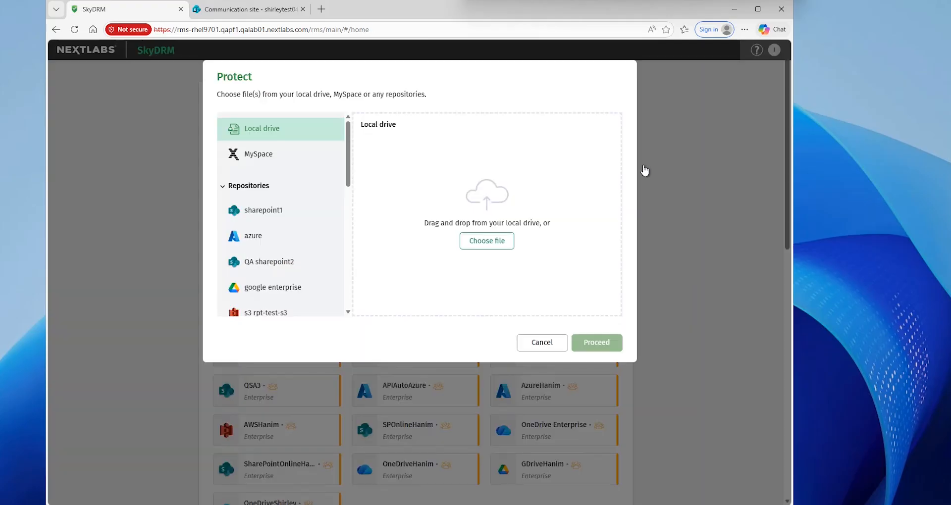
left_click(499, 247)
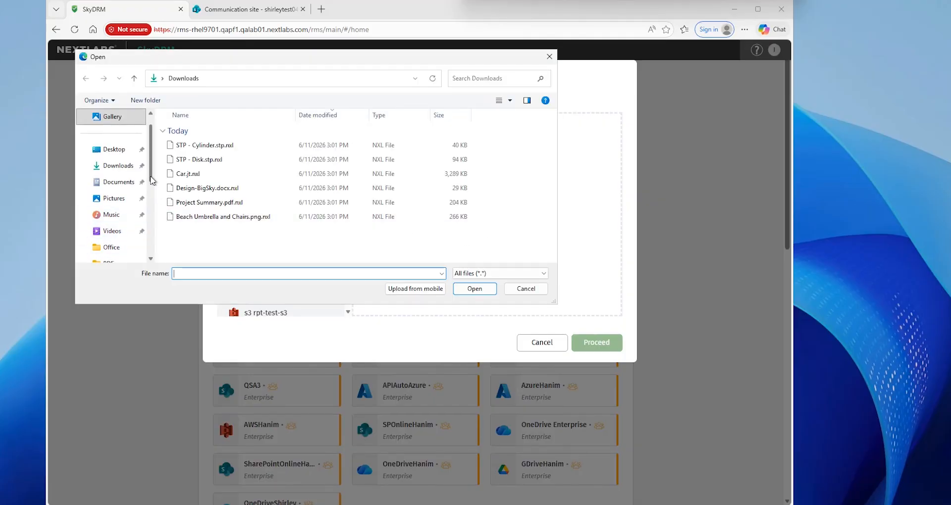
scroll(151, 196, "down", 2)
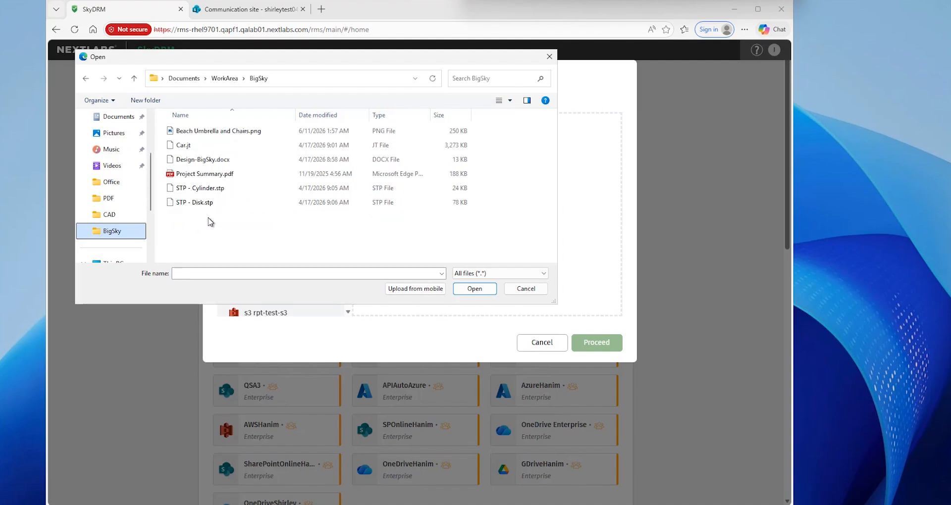
left_click(208, 131)
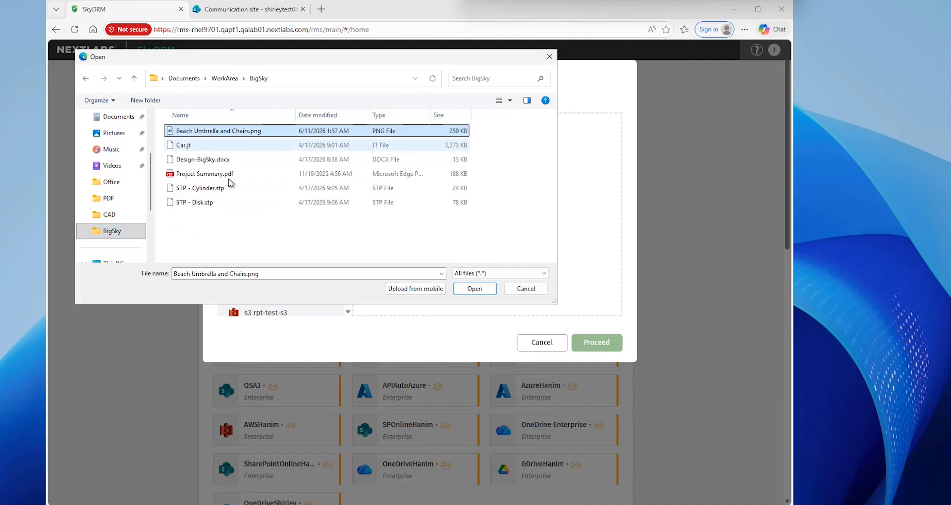
key("ctrl+a")
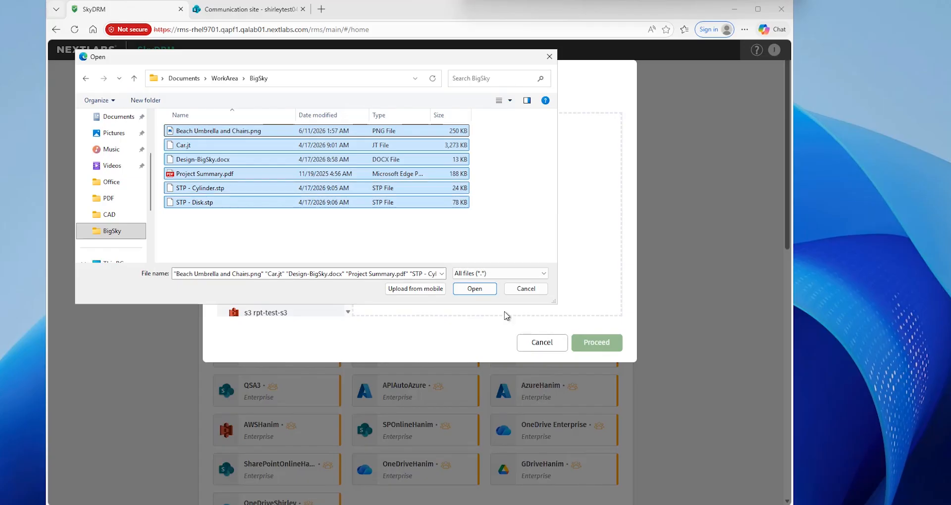
left_click(482, 290)
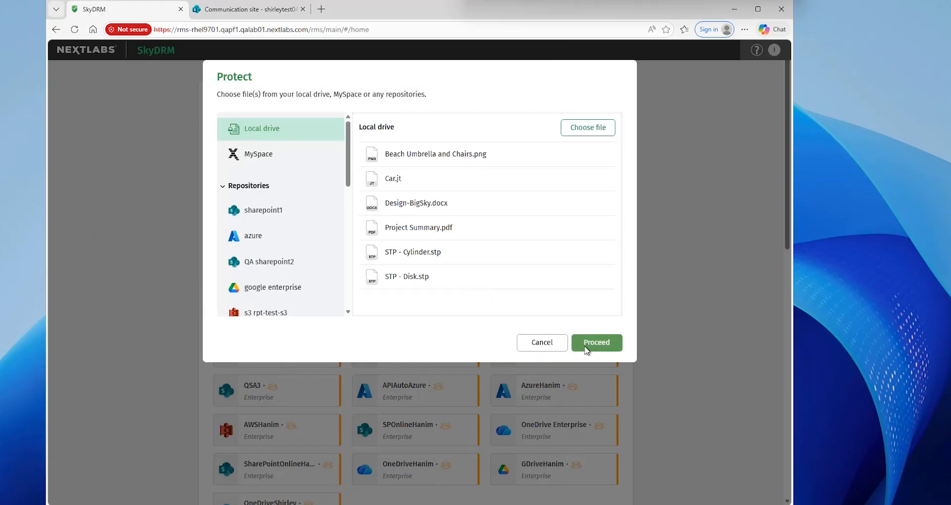
left_click(597, 344)
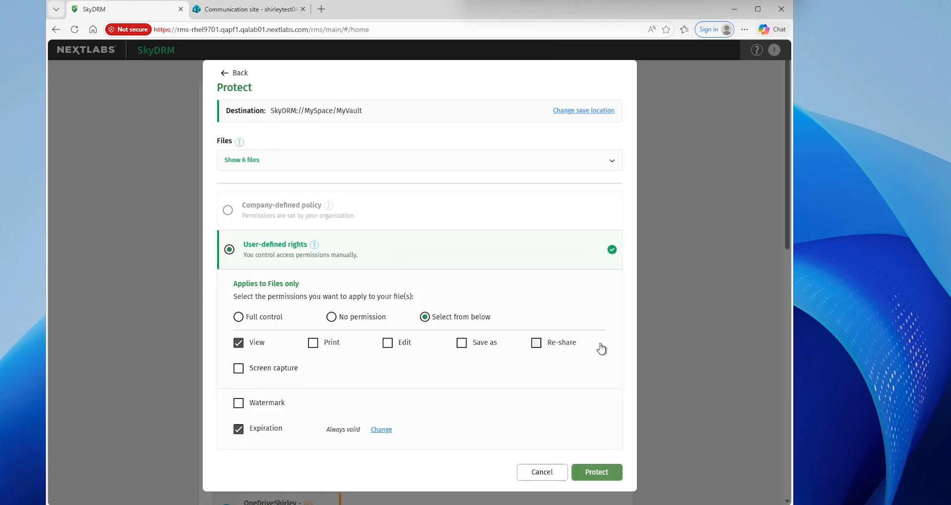
- Review the list of chosen files, collapse it again, and enable the watermark under the user-defined rights
left_click(243, 160)
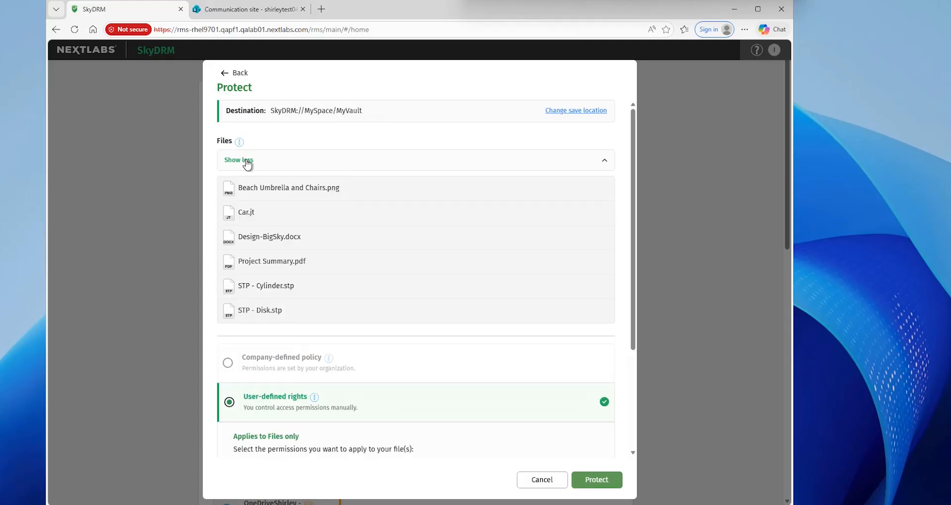
left_click(246, 162)
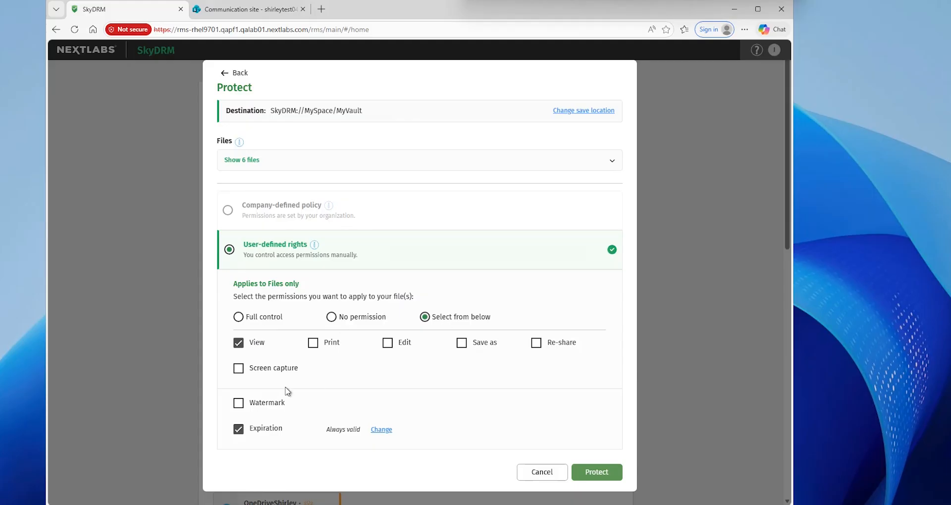
left_click(238, 407)
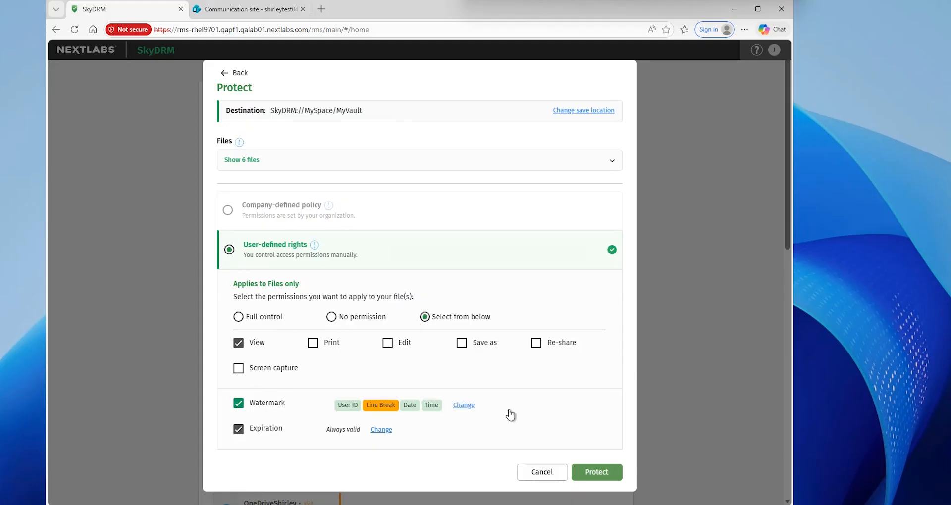
- Set the expiration to a relative validity period of 1 month and protect the files into MyVault
left_click(382, 430)
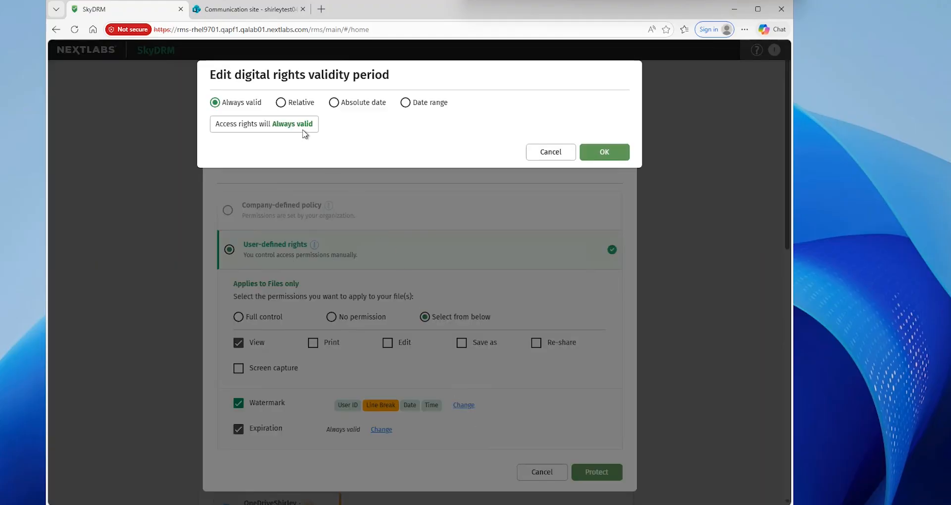
left_click(281, 103)
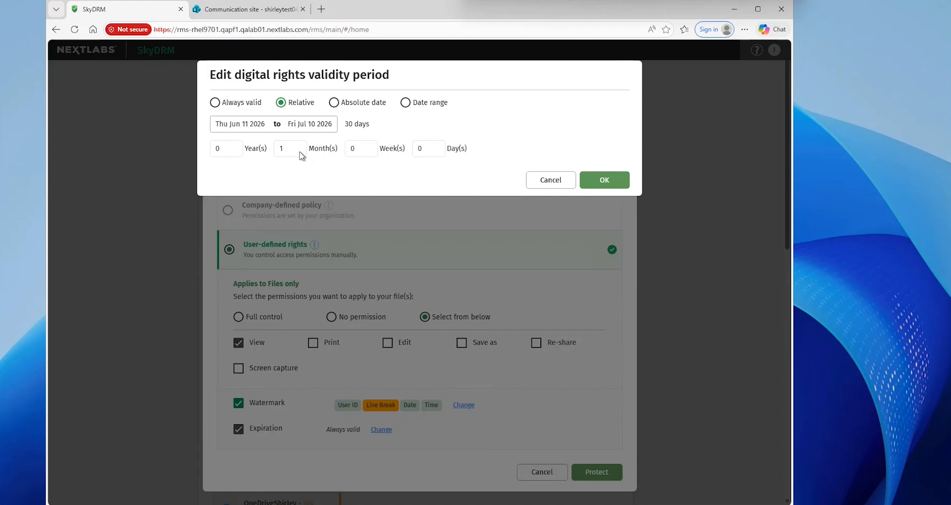
left_click(602, 187)
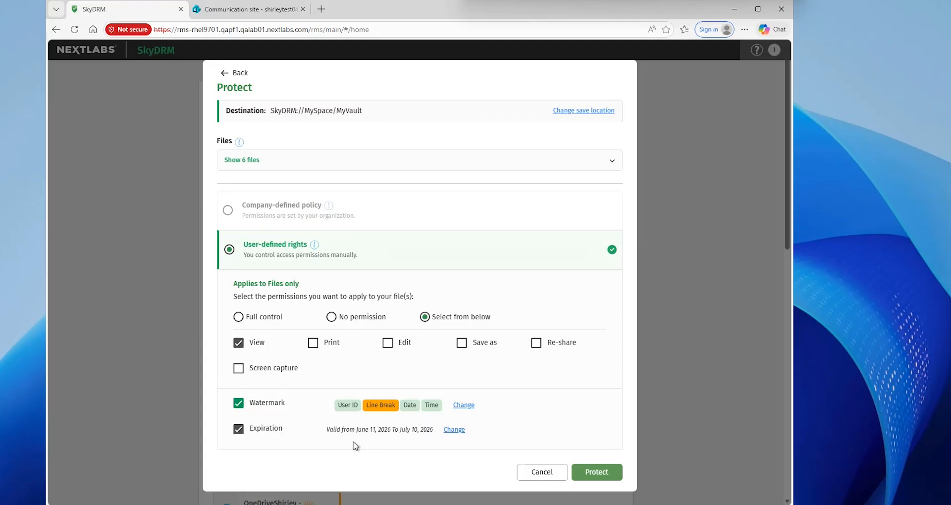
left_click(609, 474)
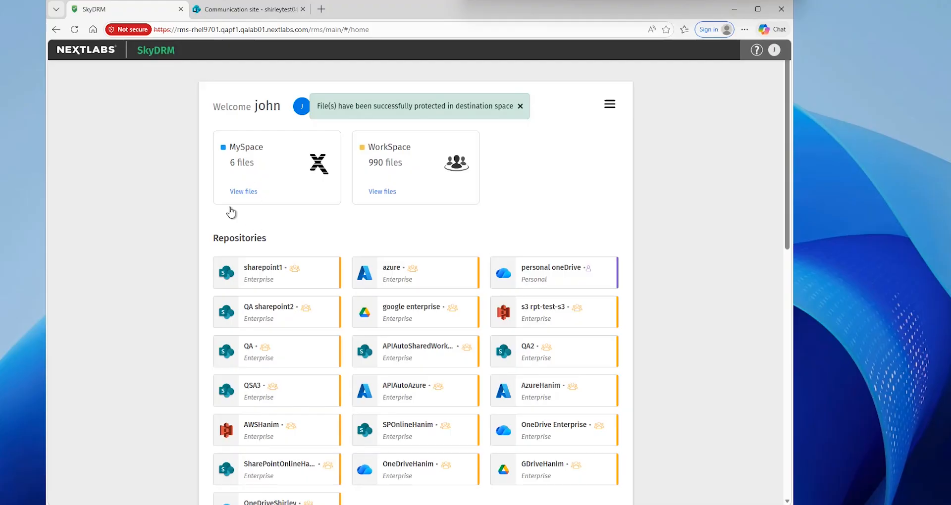
- Check the permission details of the protected STP - Disk.stp.nxl in MyVault under MySpace, closing them when done
left_click(243, 193)
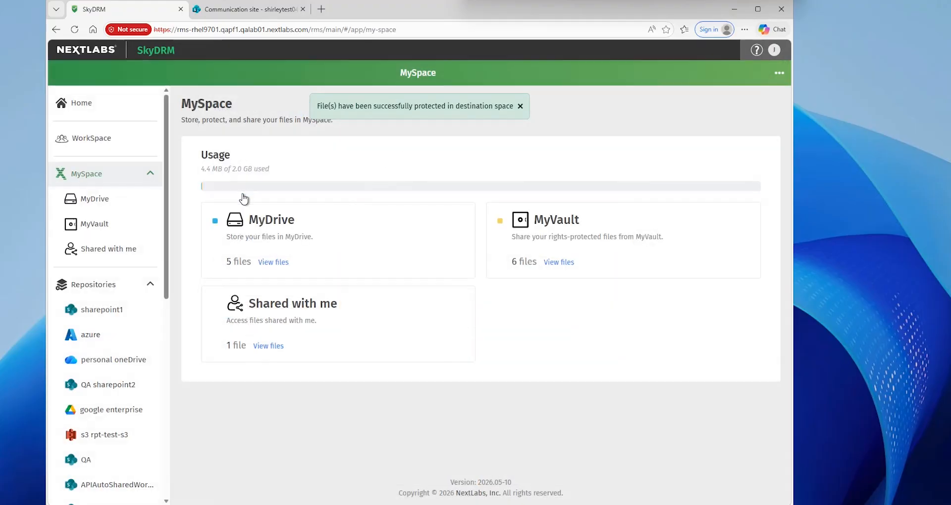
left_click(559, 263)
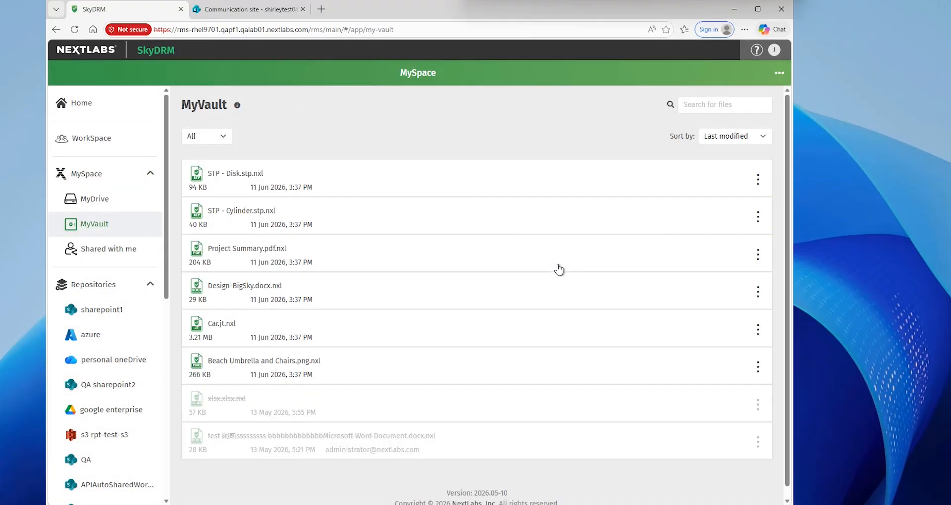
left_click(758, 184)
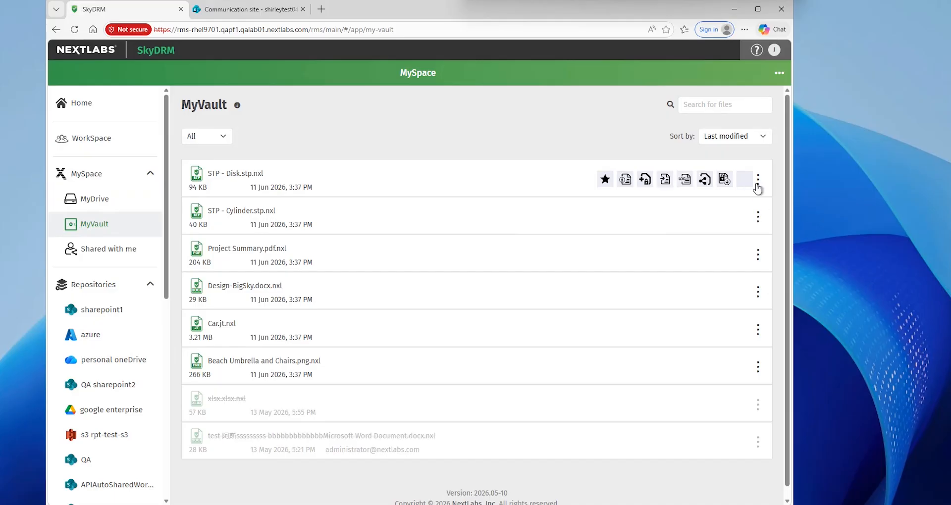
left_click(625, 179)
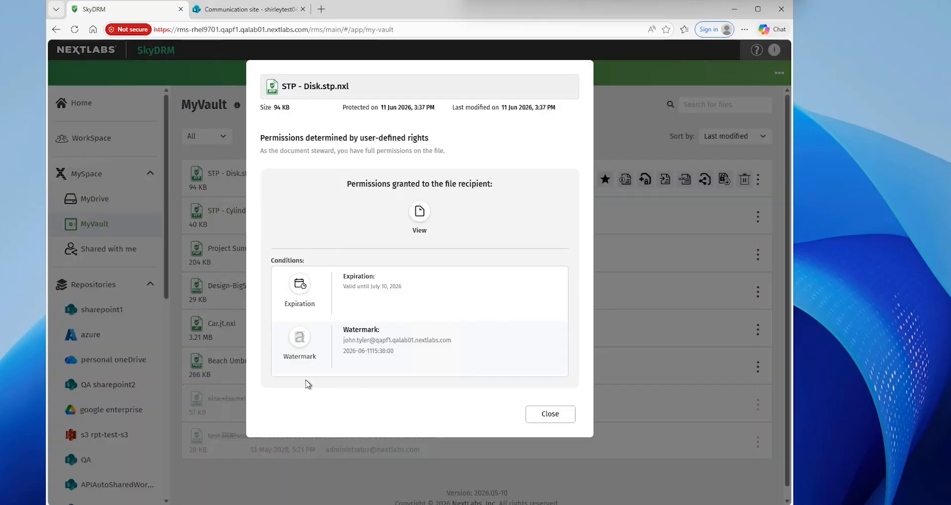
left_click(550, 415)
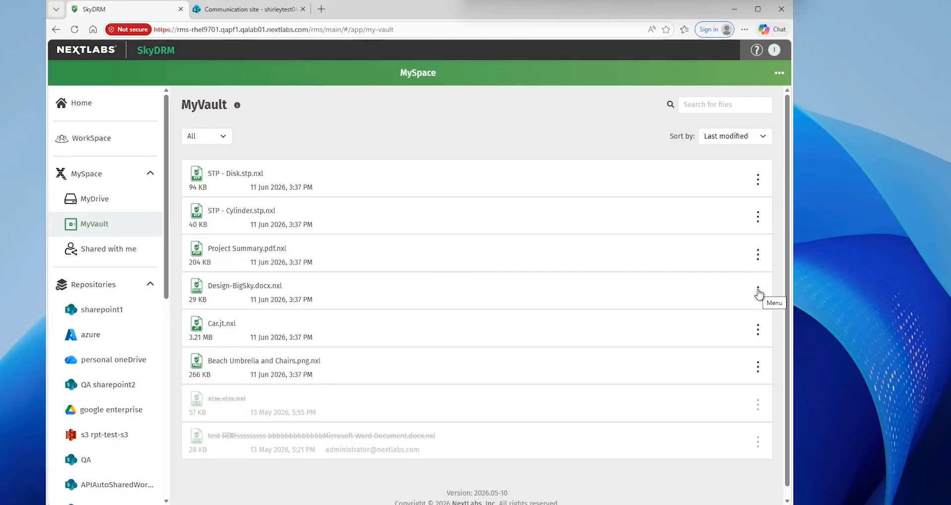
- Check the permission details of the protected Car.jt.nxl in MyVault, closing them when done
left_click(758, 330)
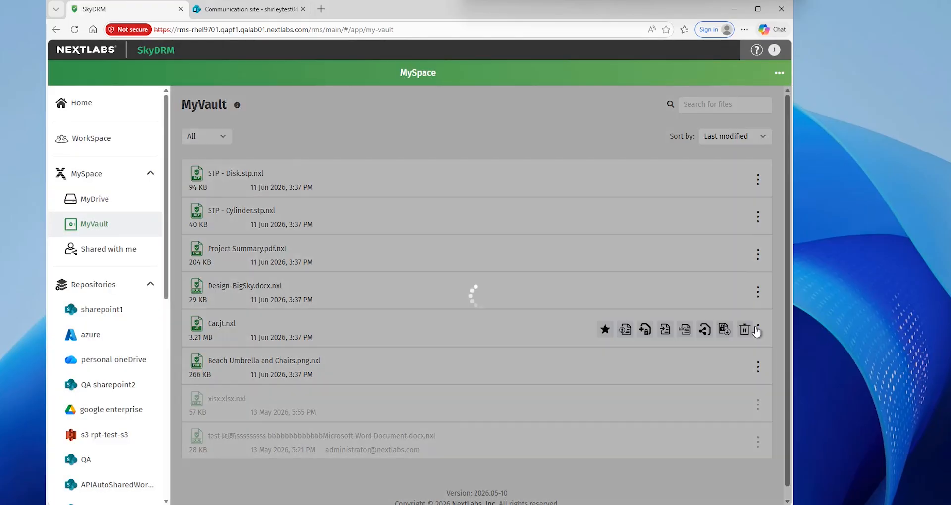
left_click(625, 329)
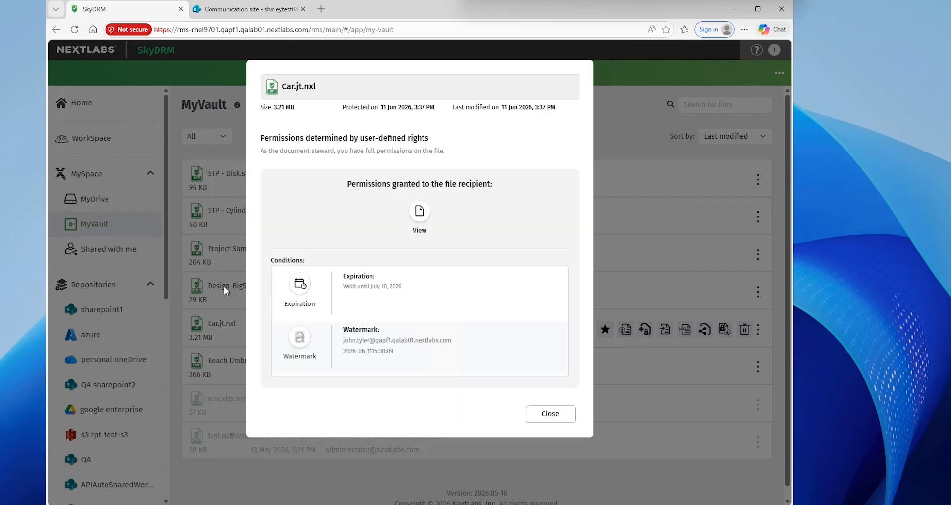
left_click(539, 416)
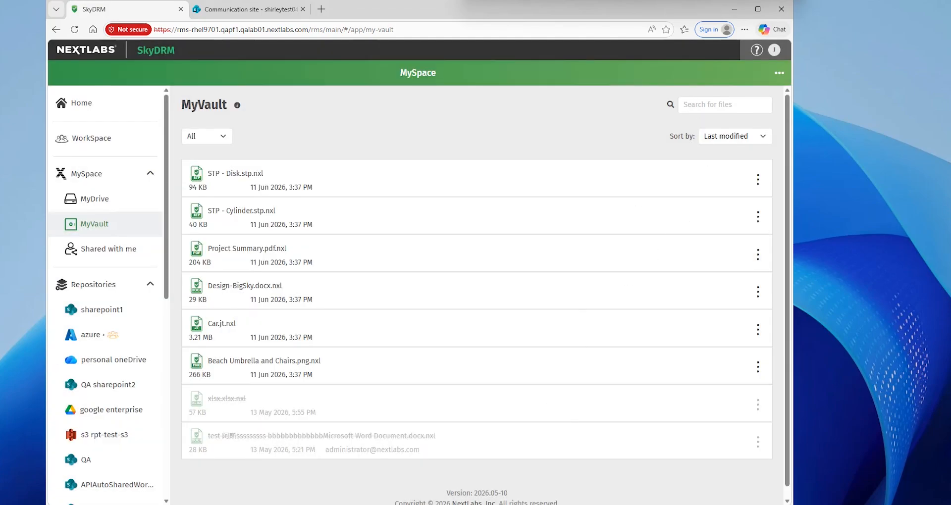
- Return to the home page, start another Protect operation with all files from the local BigSky folder and proceed to the rights selection
left_click(81, 103)
left_click(611, 105)
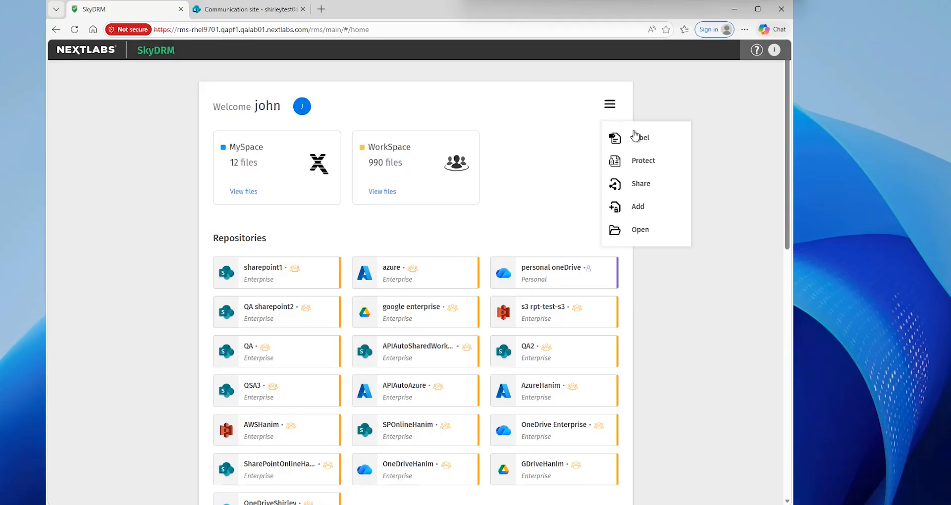
left_click(643, 159)
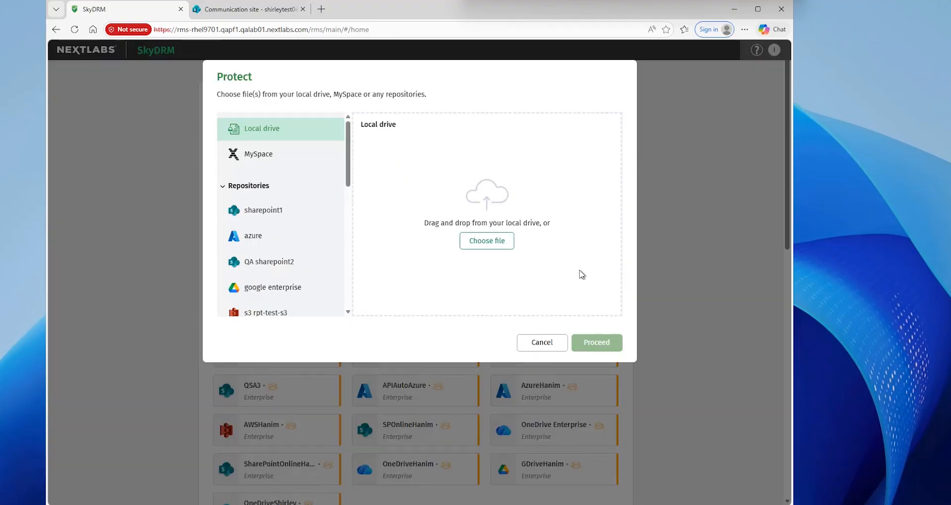
left_click(501, 247)
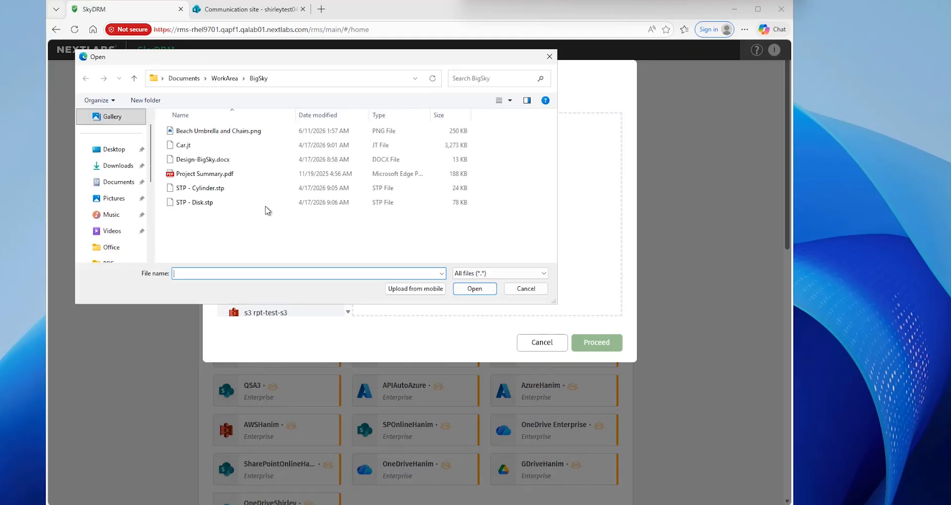
left_click(219, 132)
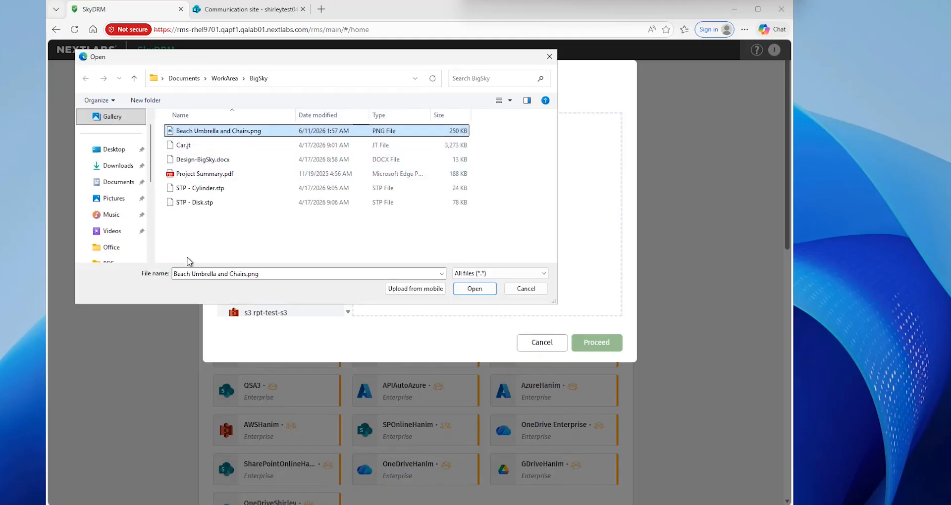
left_click(203, 204, "shift")
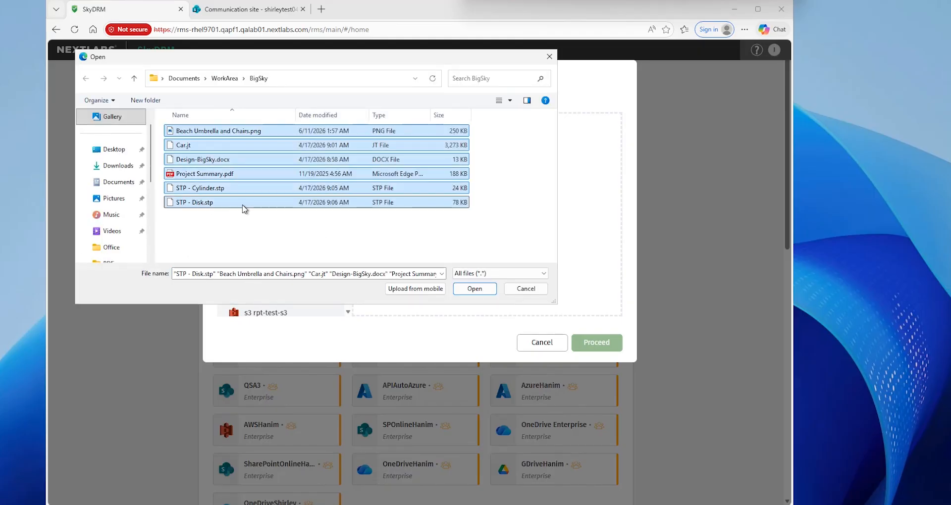
left_click(482, 291)
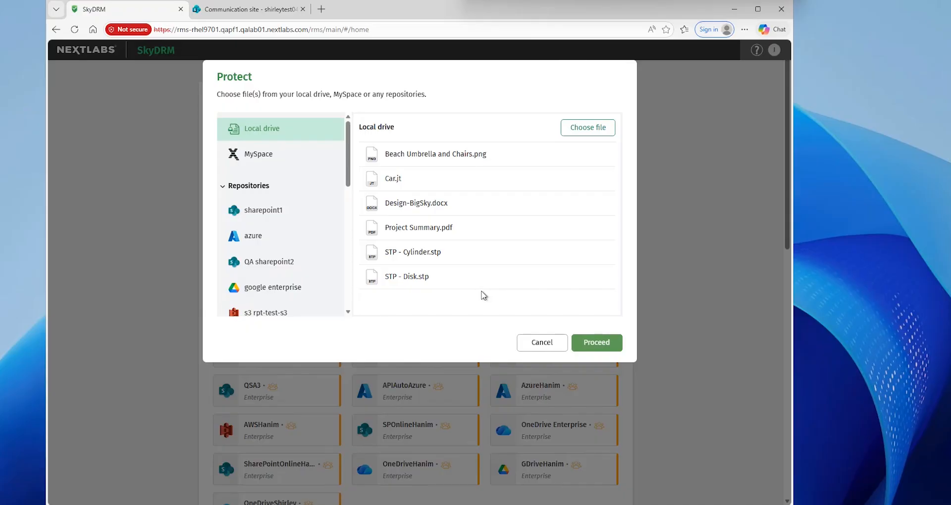
left_click(593, 344)
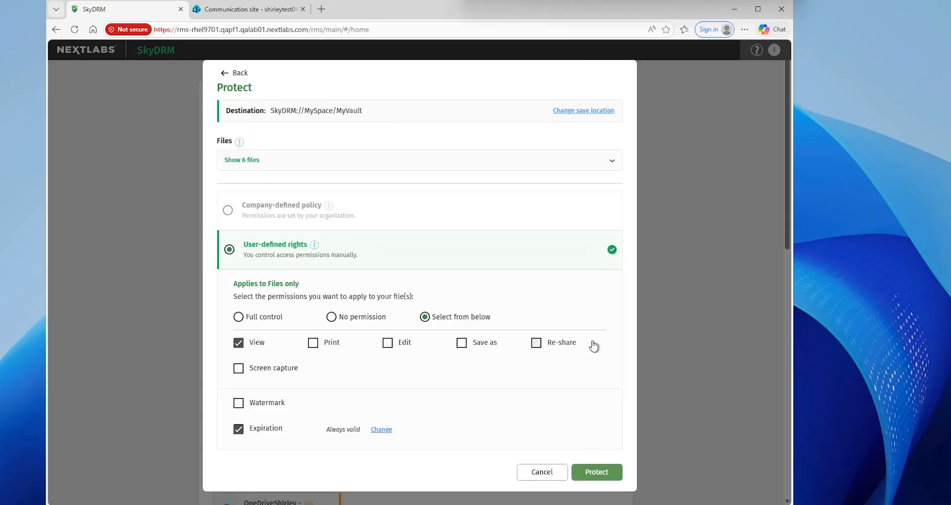
- Change the save location to the BlueOcean folder in WorkSpace and review the list of chosen files
left_click(576, 112)
left_click(233, 194)
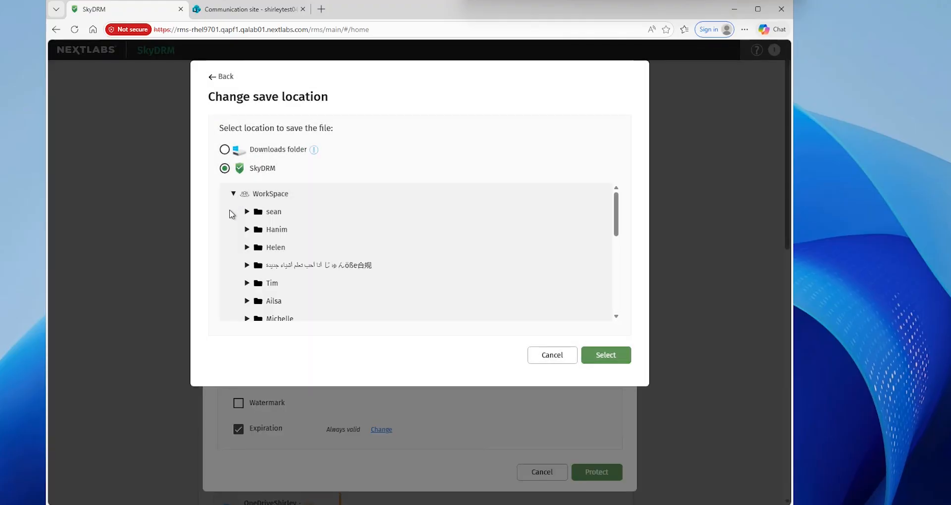
scroll(293, 287, "down", 5)
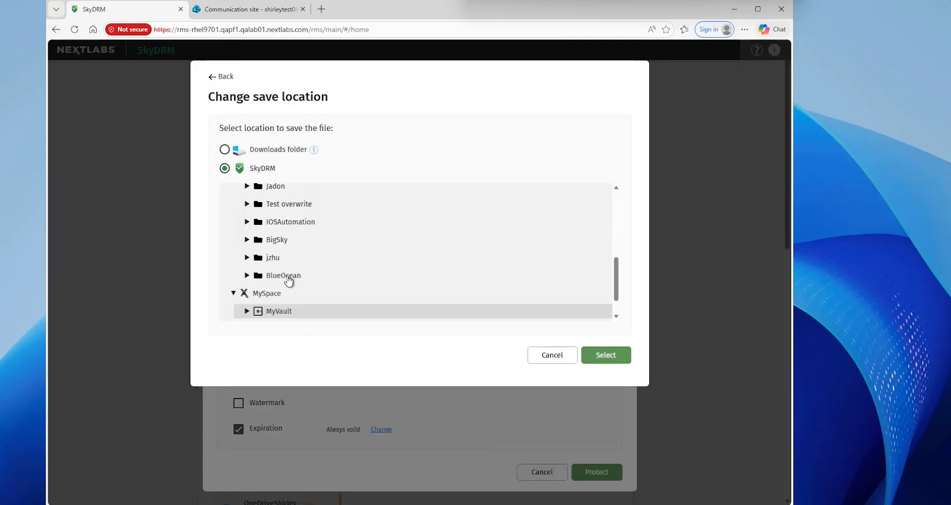
left_click(287, 277)
left_click(612, 361)
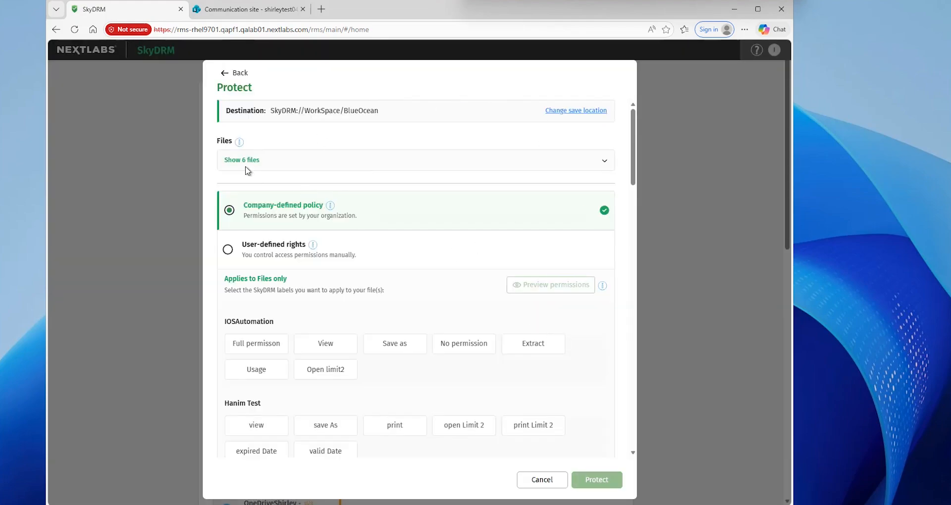
left_click(245, 164)
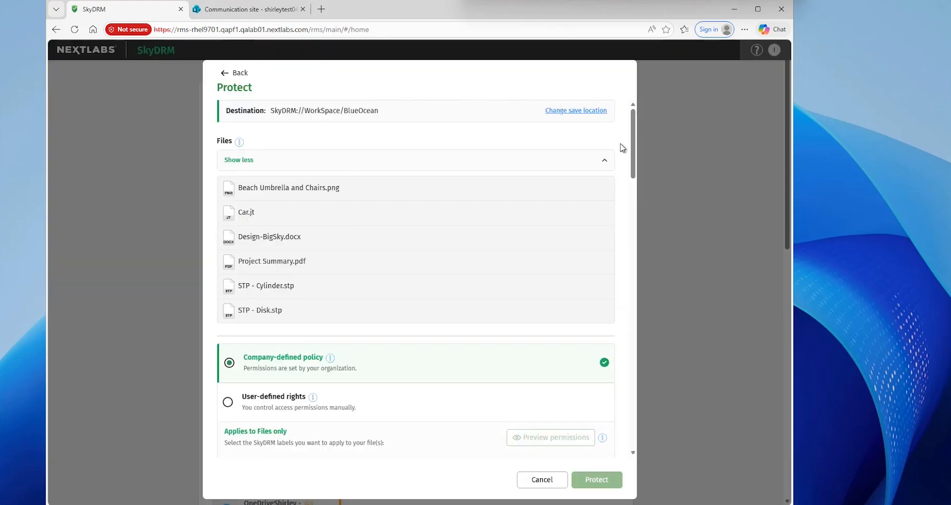
left_click(598, 170)
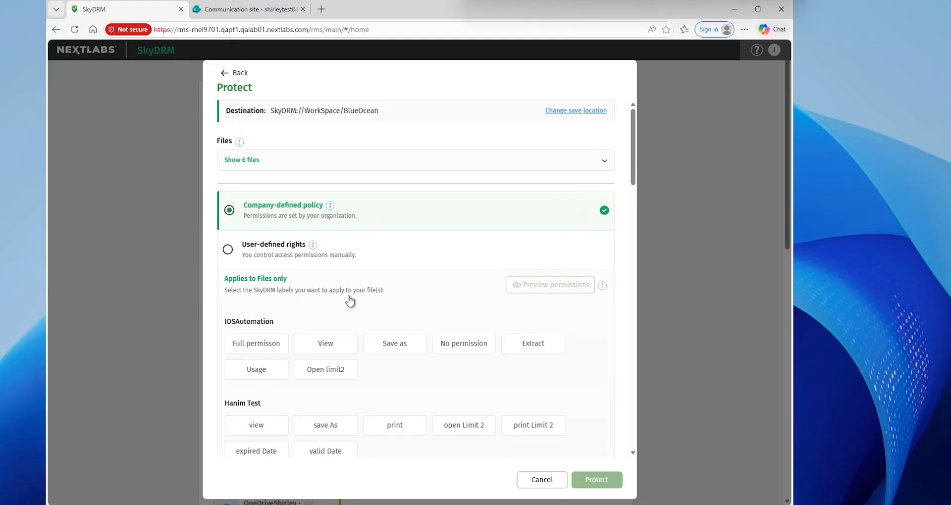
- Switch the protection to user-defined rights, add the Edit permission to View and enable the watermark
left_click(229, 252)
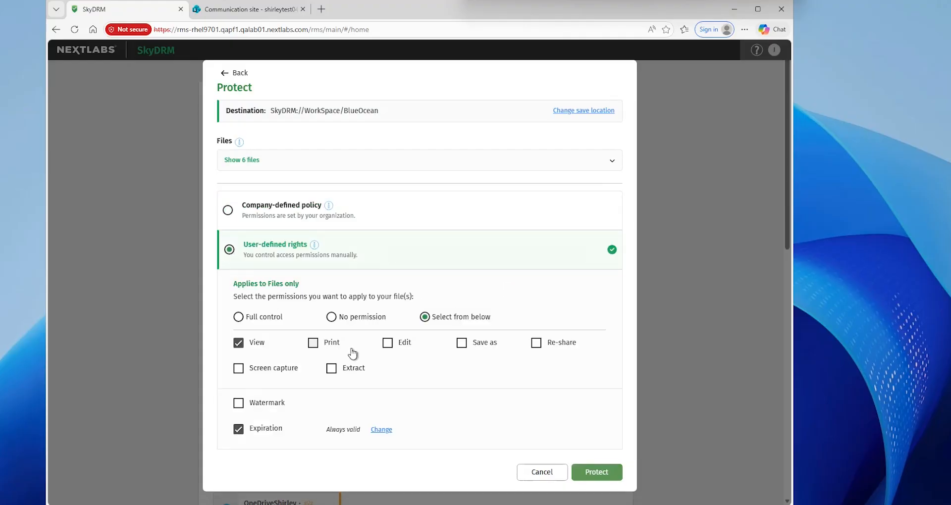
left_click(388, 344)
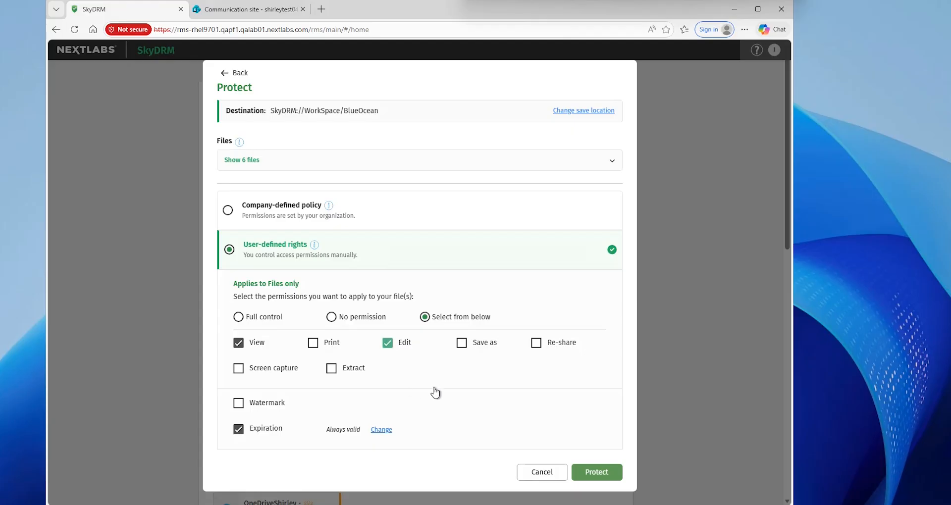
left_click(239, 403)
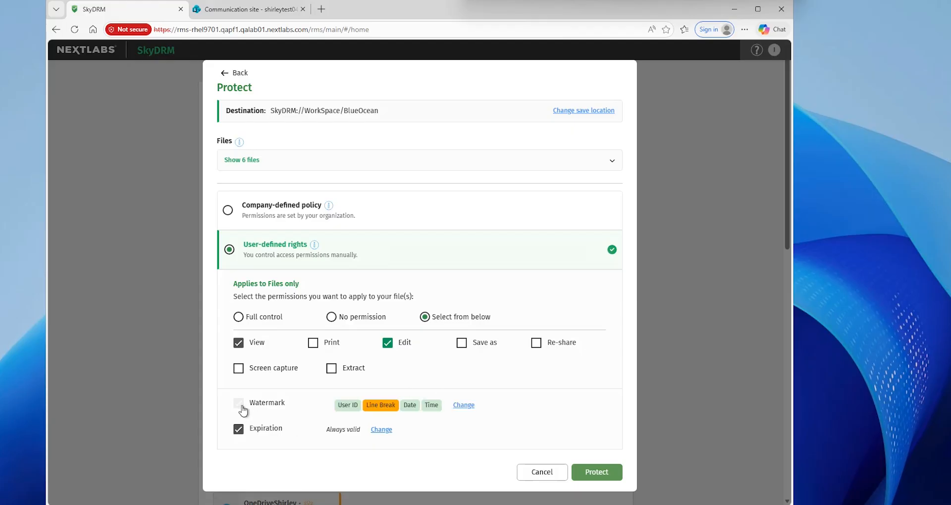
- Set the expiration to a relative validity period of 0 months and 1 week
left_click(387, 431)
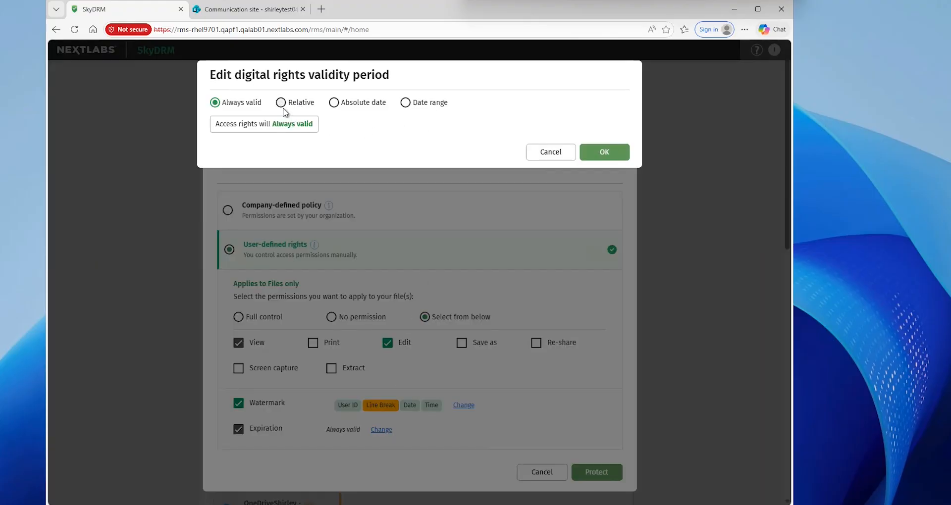
left_click(283, 108)
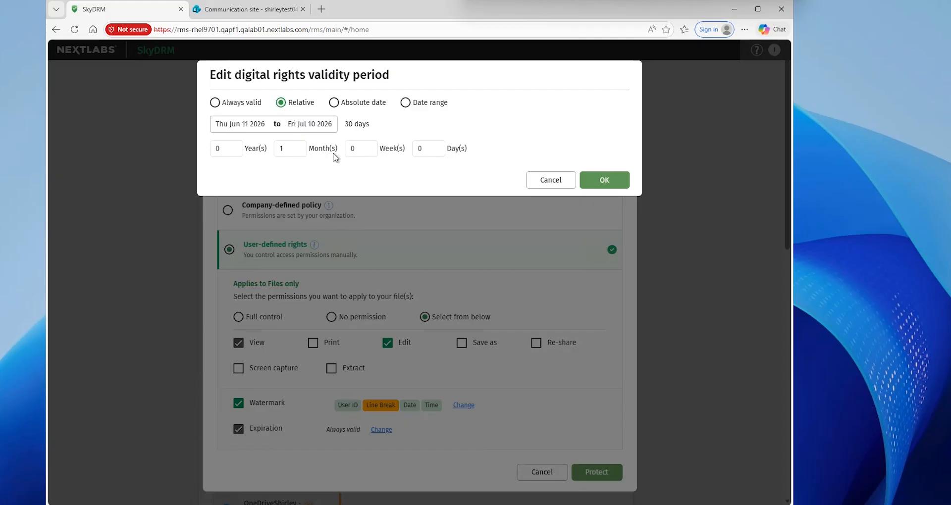
left_click(358, 149)
type("1")
left_click(297, 151)
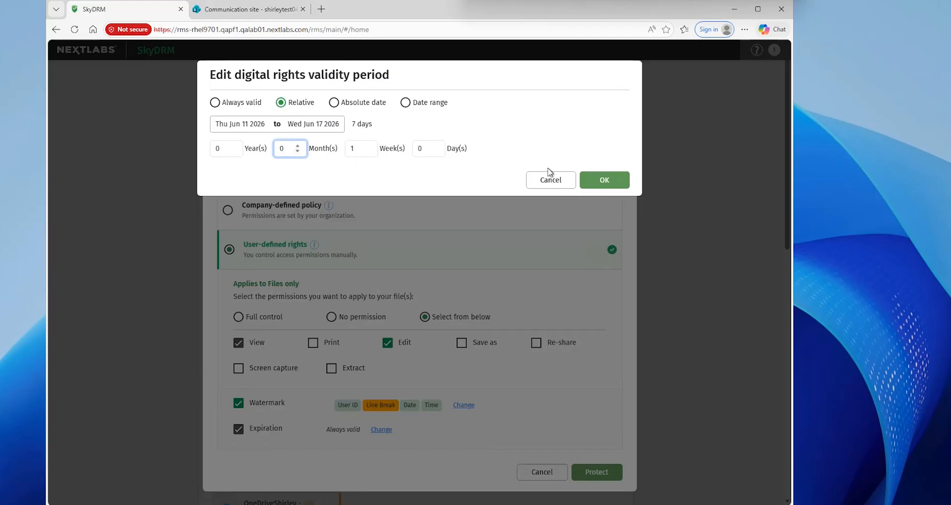
left_click(614, 185)
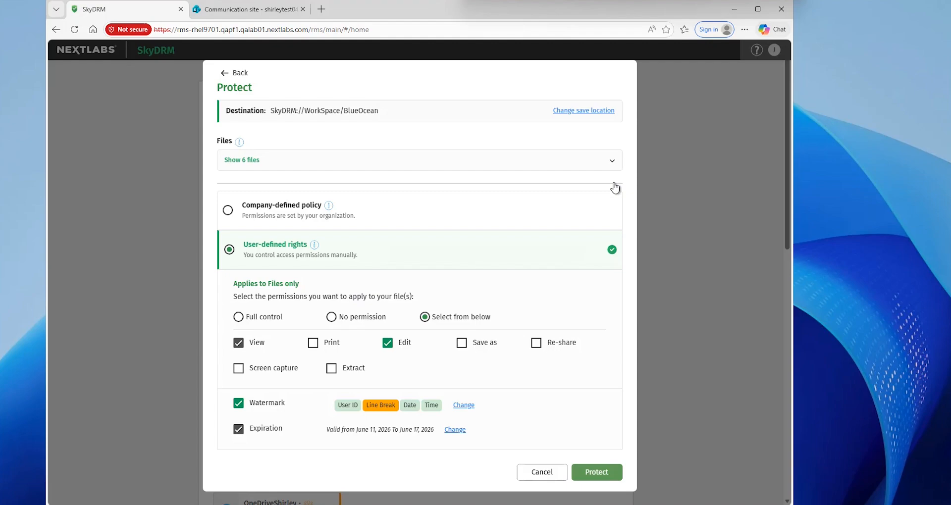
- Protect the files with these rights and open the BlueOcean folder in WorkSpace
left_click(599, 473)
left_click(391, 195)
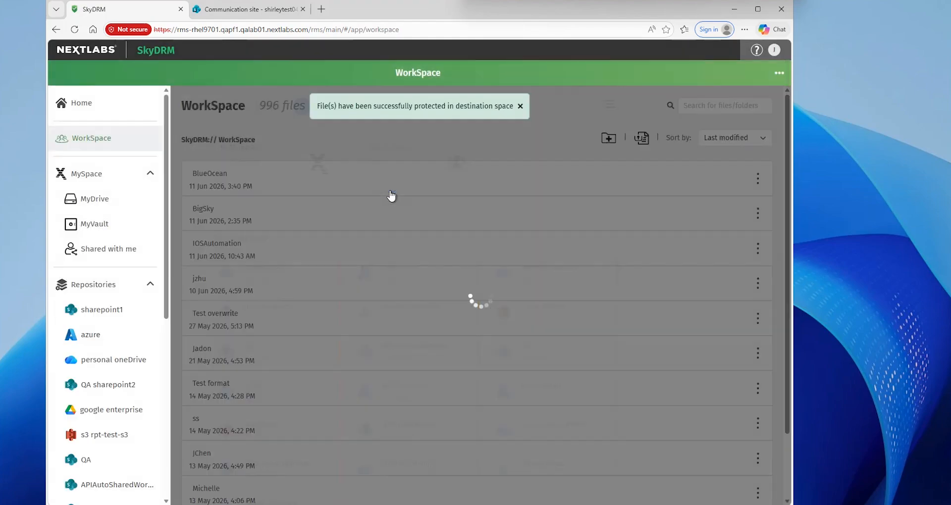
left_click(229, 176)
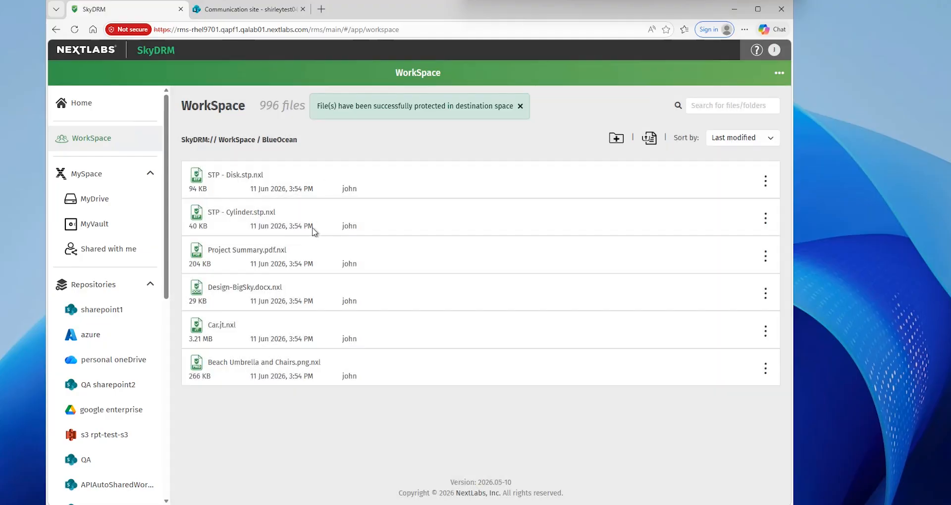
- Check the permission details of the protected STP - Disk.stp.nxl in the BlueOcean folder, closing them when done
left_click(767, 186)
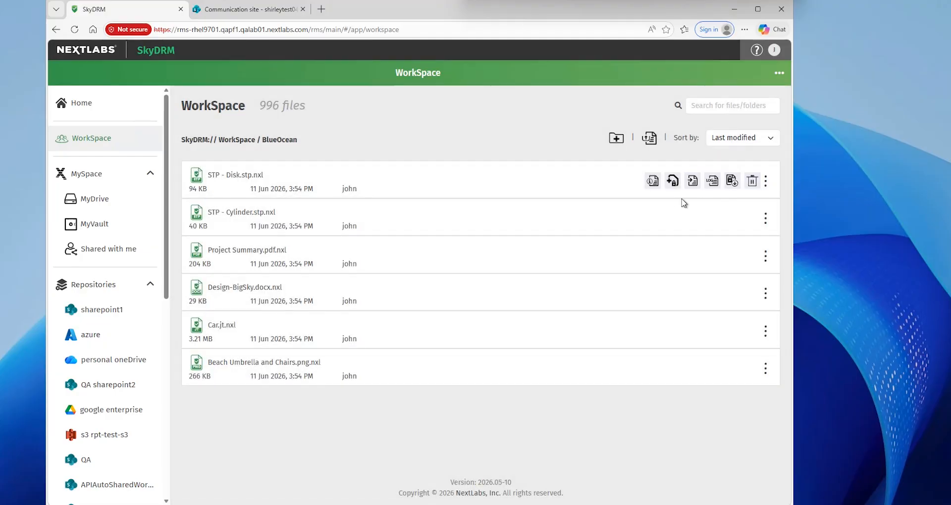
left_click(653, 181)
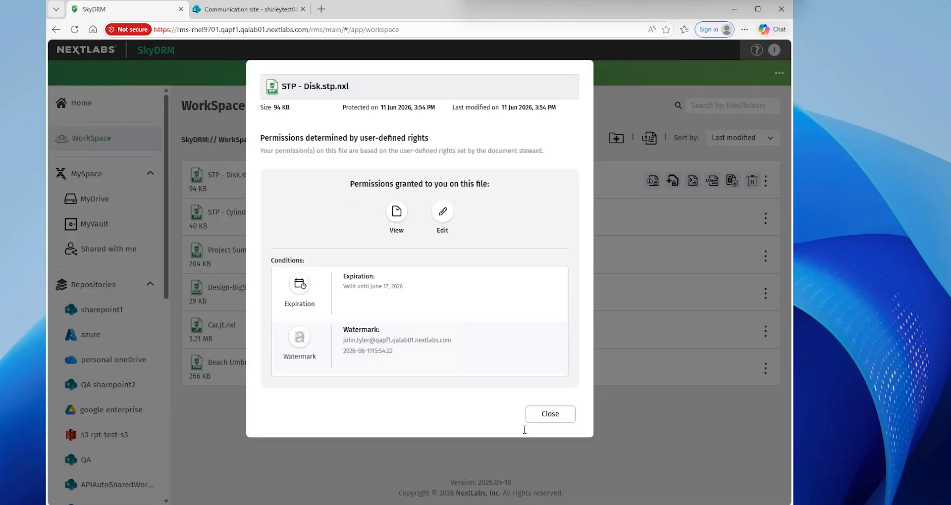
left_click(544, 417)
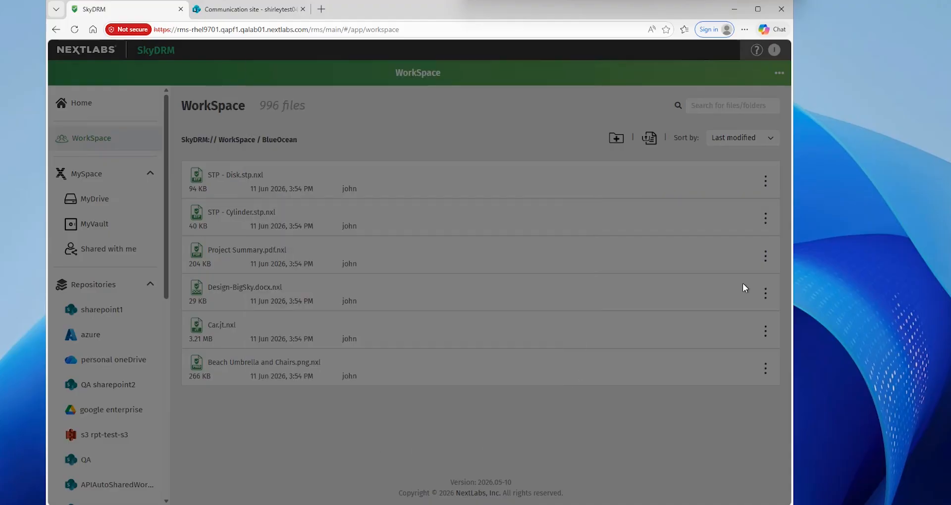
- Check the permission details of the protected Project Summary.pdf.nxl in the BlueOcean folder, closing them when done
left_click(765, 256)
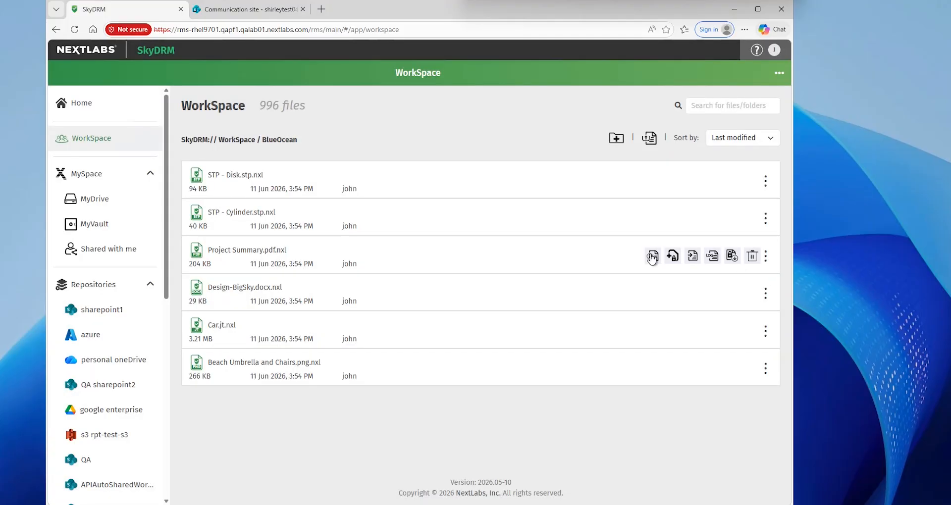
left_click(652, 257)
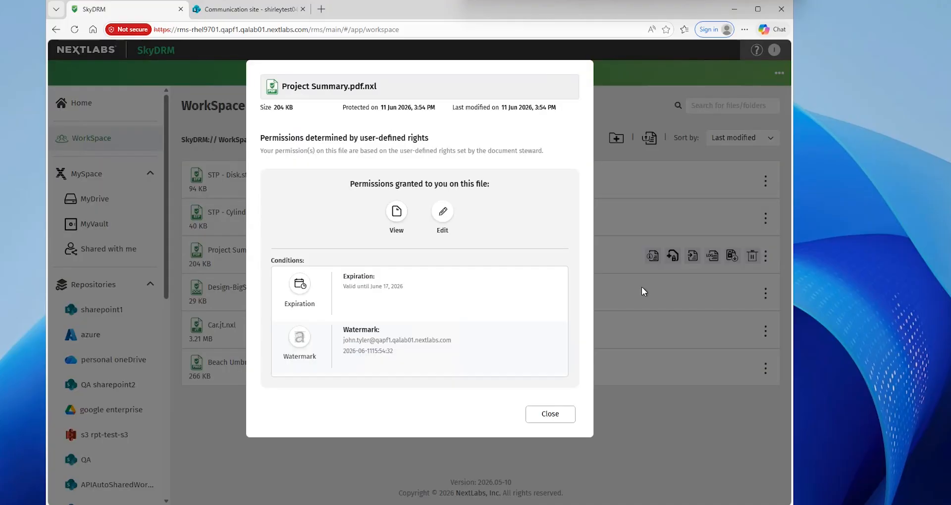
left_click(531, 422)
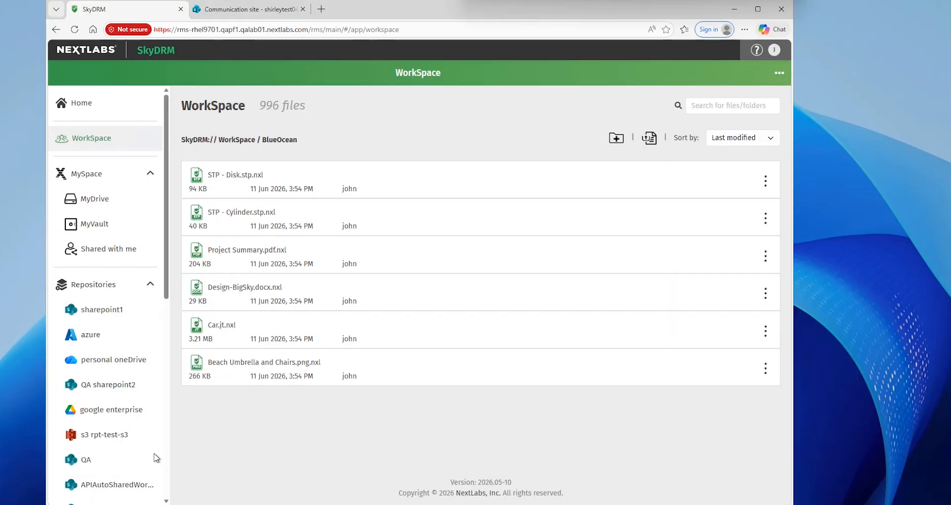